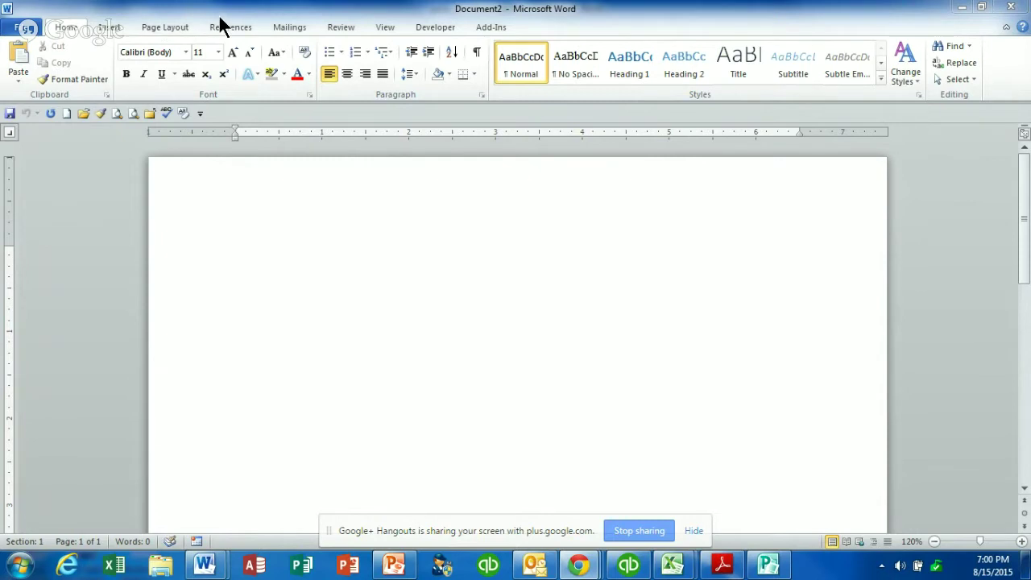
- Examine the command groups on the Insert, Page Layout, References and Home ribbon tabs
left_click(119, 30)
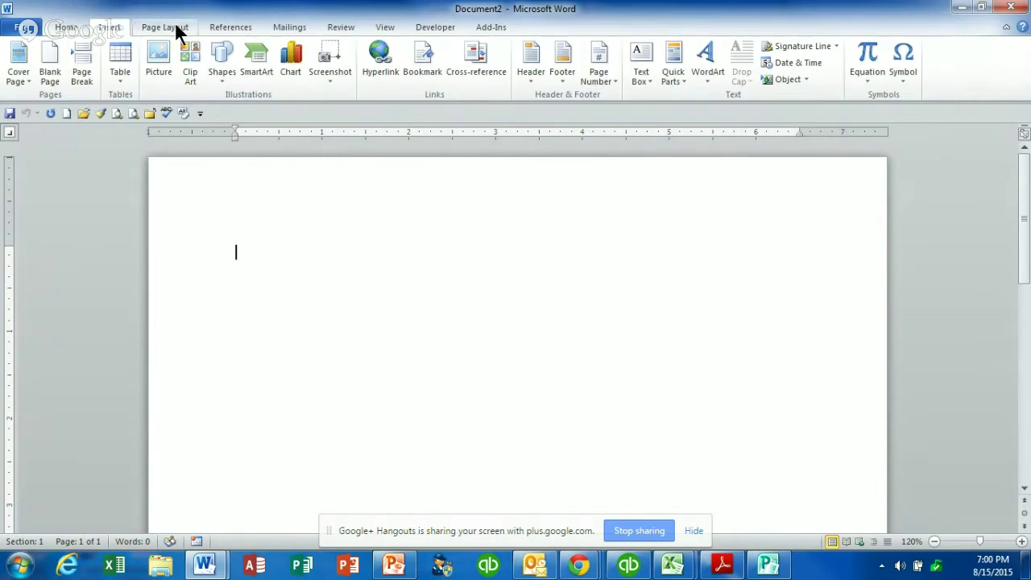
left_click(176, 24)
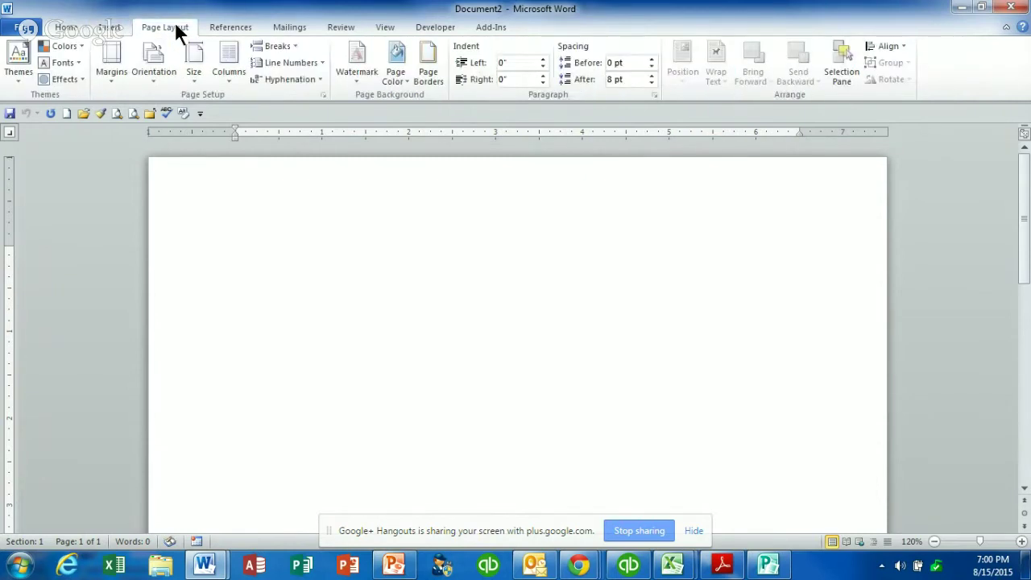
left_click(247, 26)
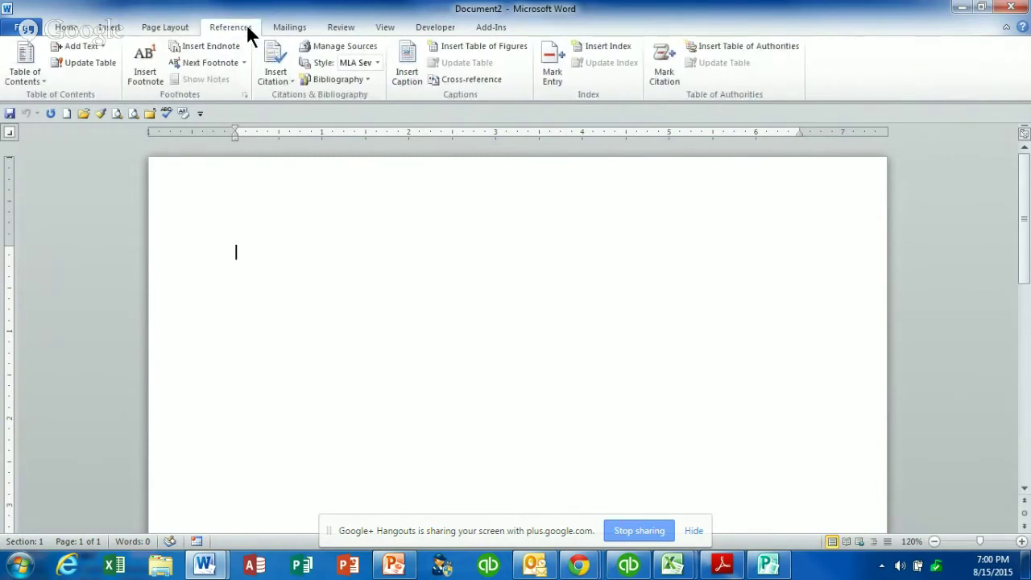
left_click(70, 26)
left_click(110, 29)
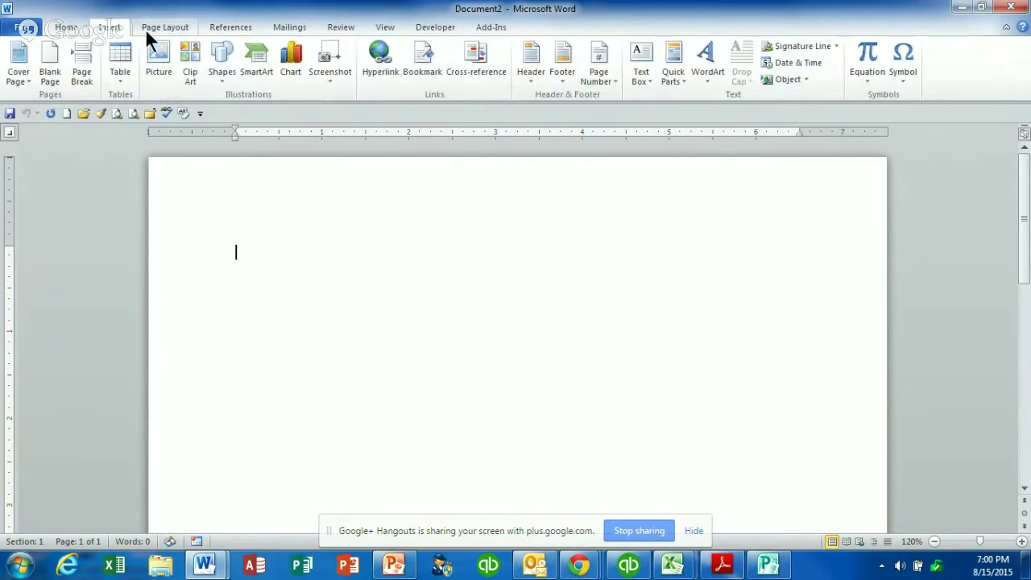
left_click(163, 26)
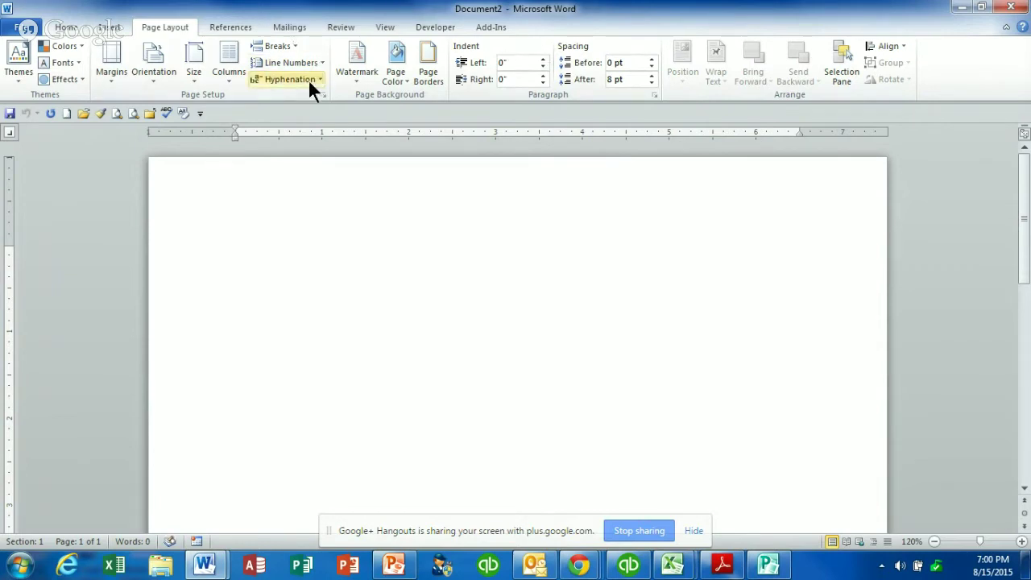
- Minimize the ribbon and restore it to its full display, two times in a row
right_click(291, 22)
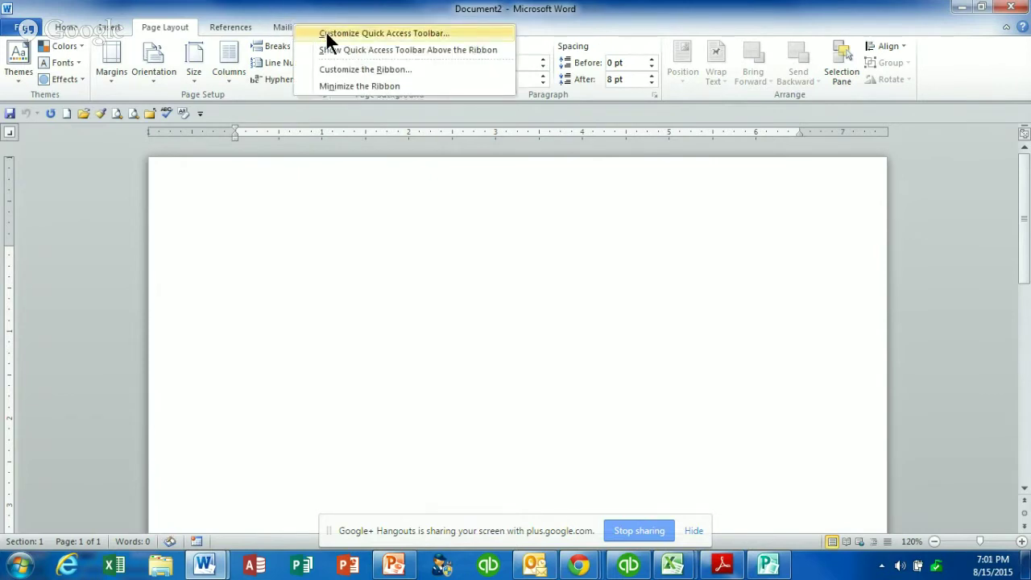
left_click(365, 86)
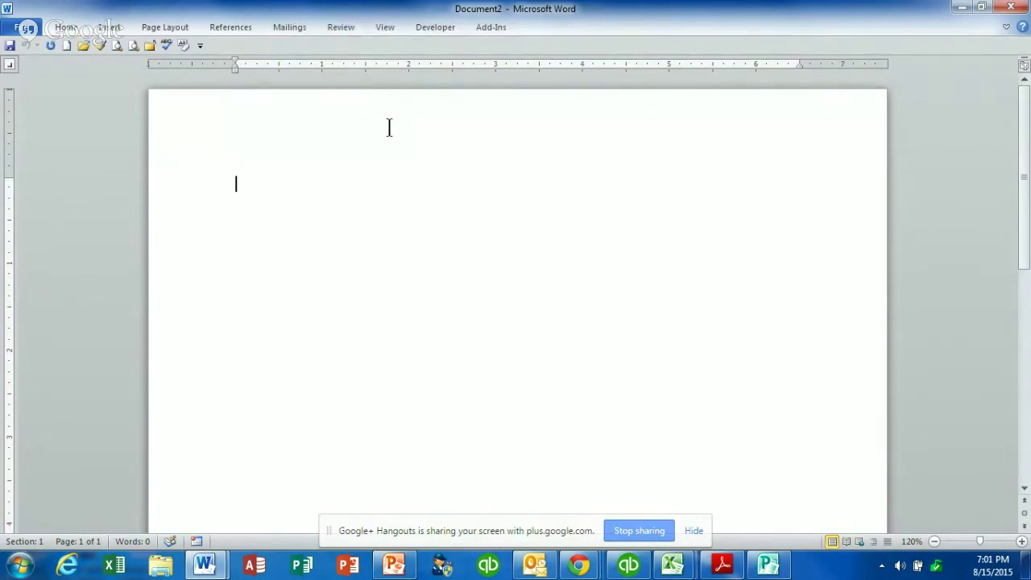
right_click(290, 31)
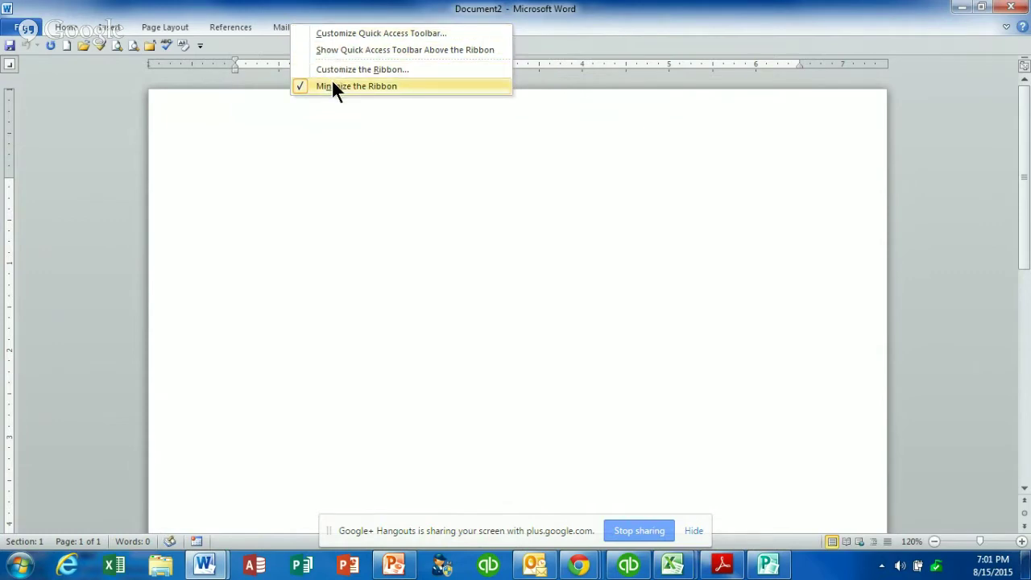
left_click(355, 89)
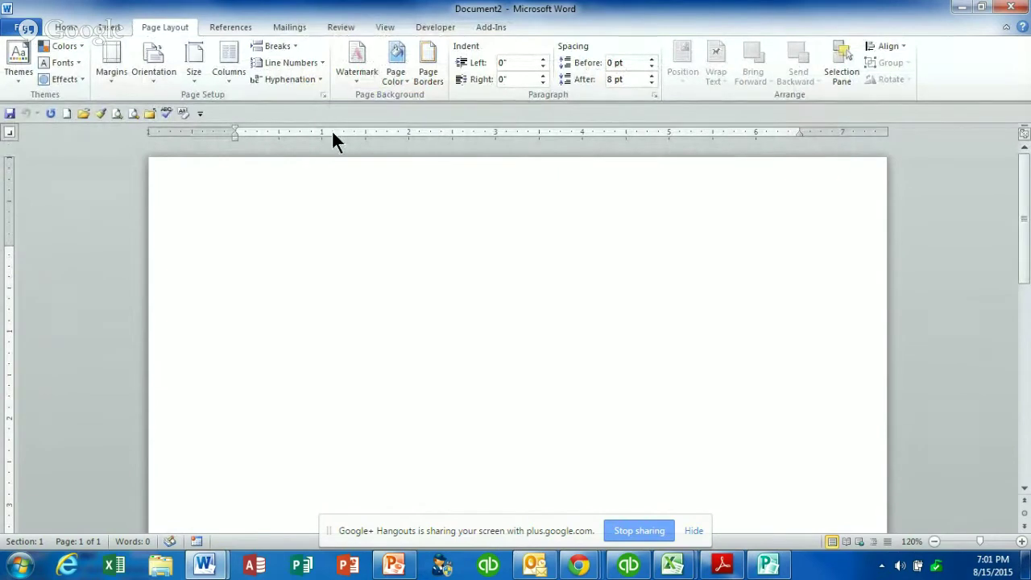
right_click(290, 28)
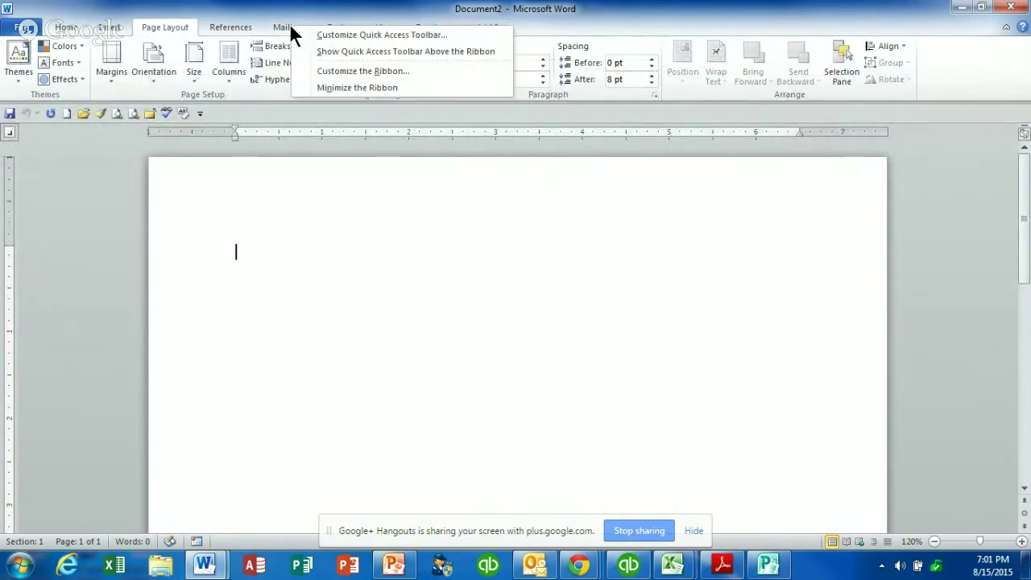
left_click(340, 87)
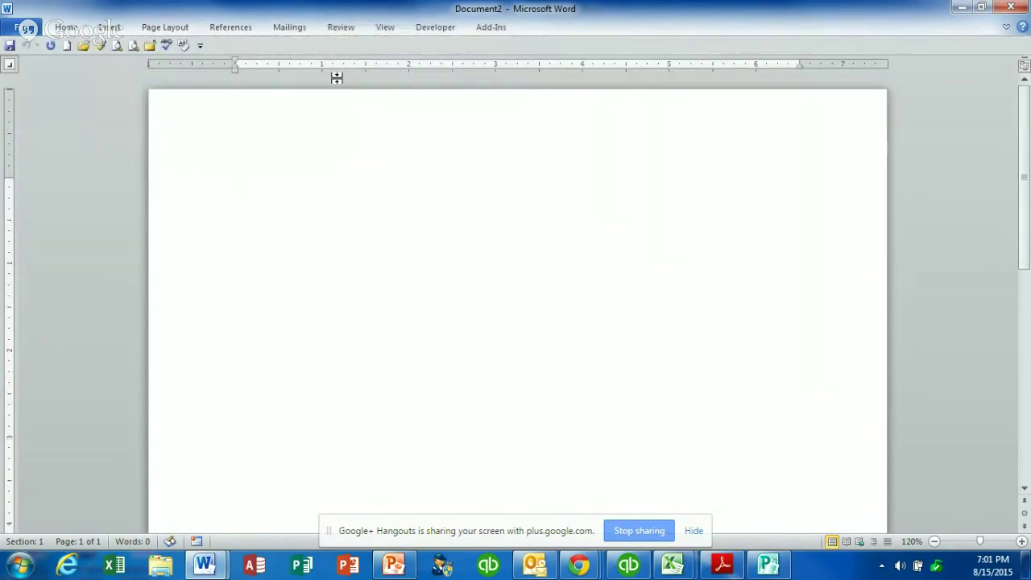
right_click(303, 27)
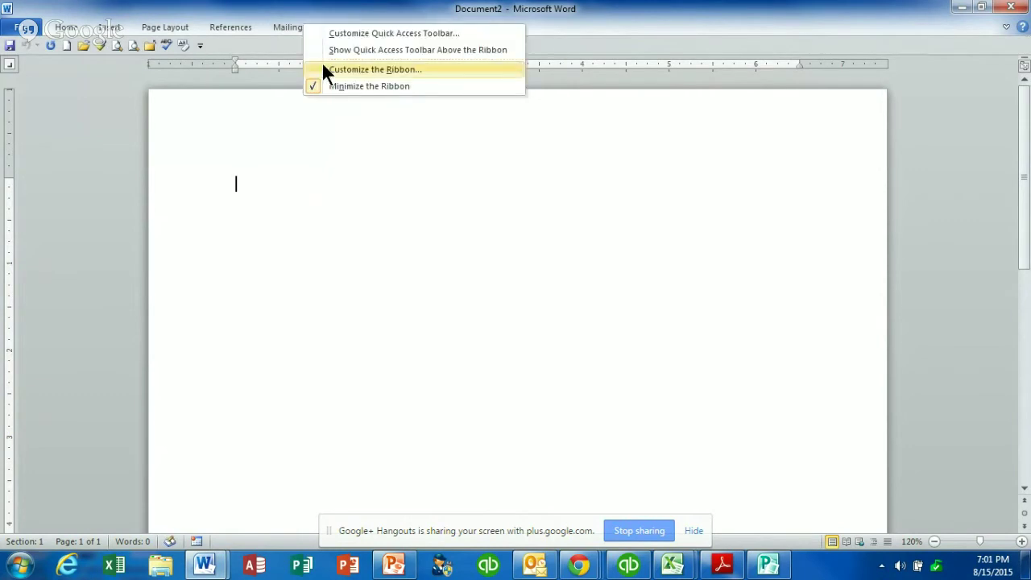
left_click(337, 83)
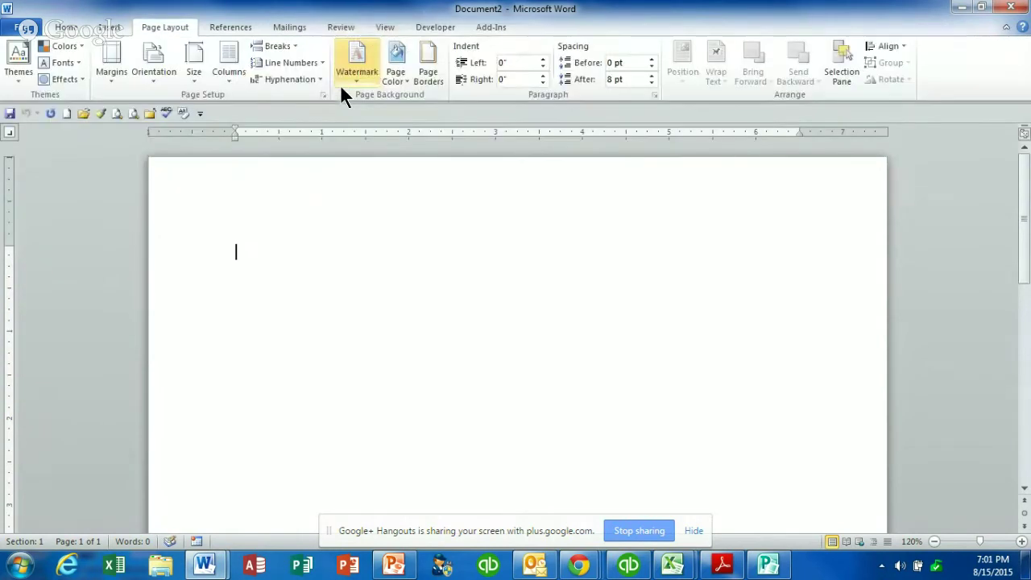
- Open the ribbon customization options and browse the full list of available commands under All Commands
right_click(301, 24)
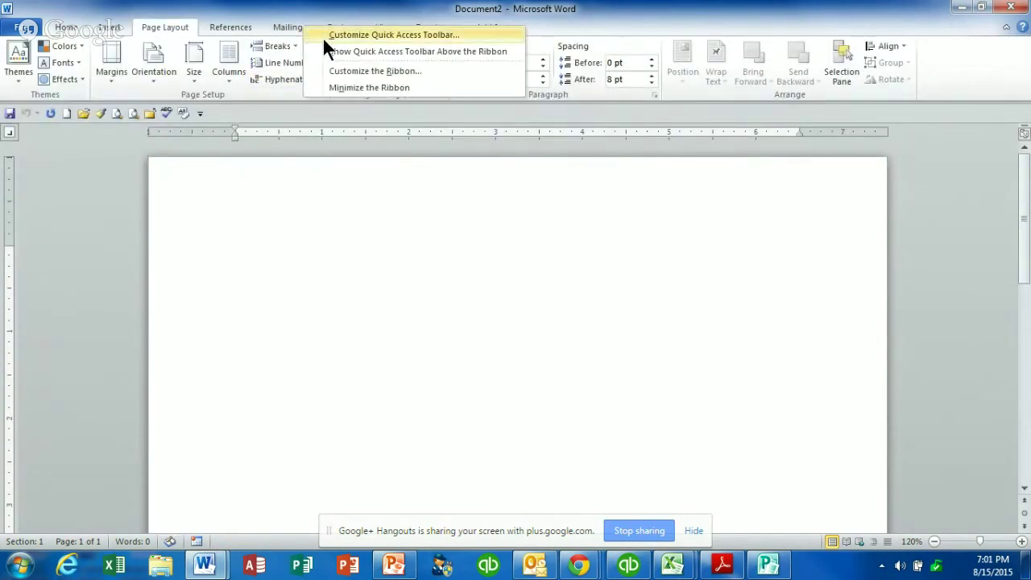
left_click(345, 70)
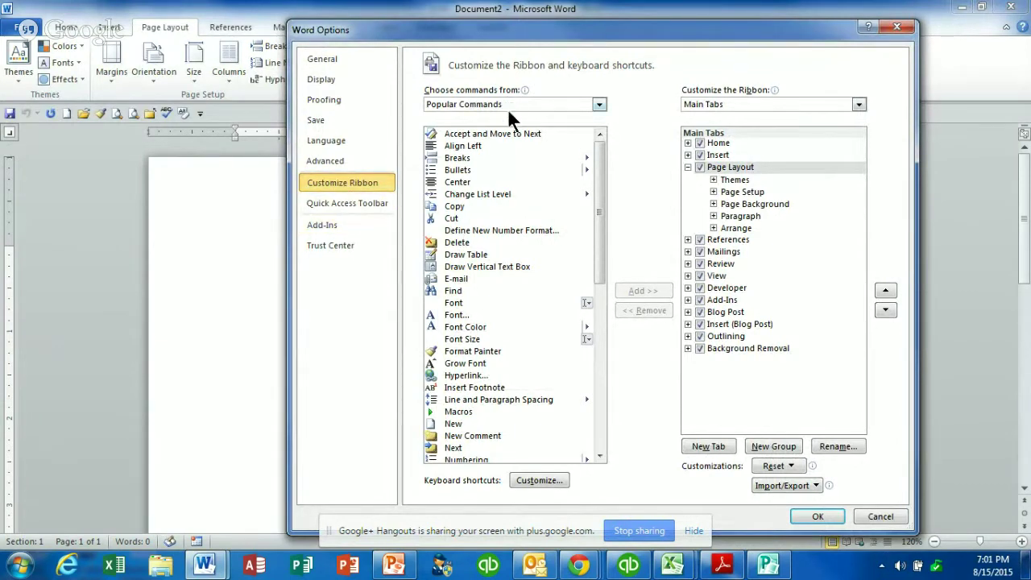
mouse_move(502, 85)
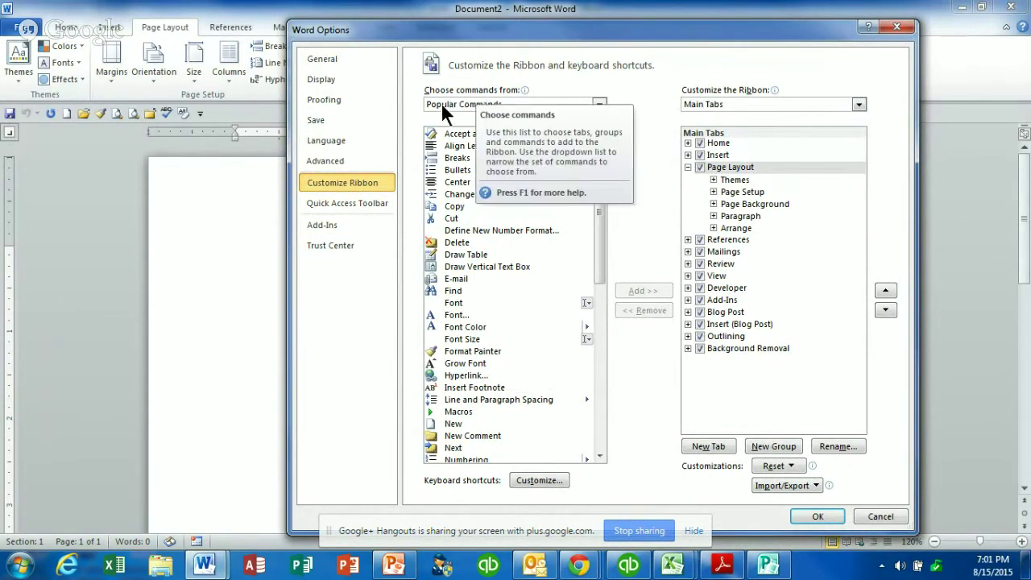
left_click(599, 105)
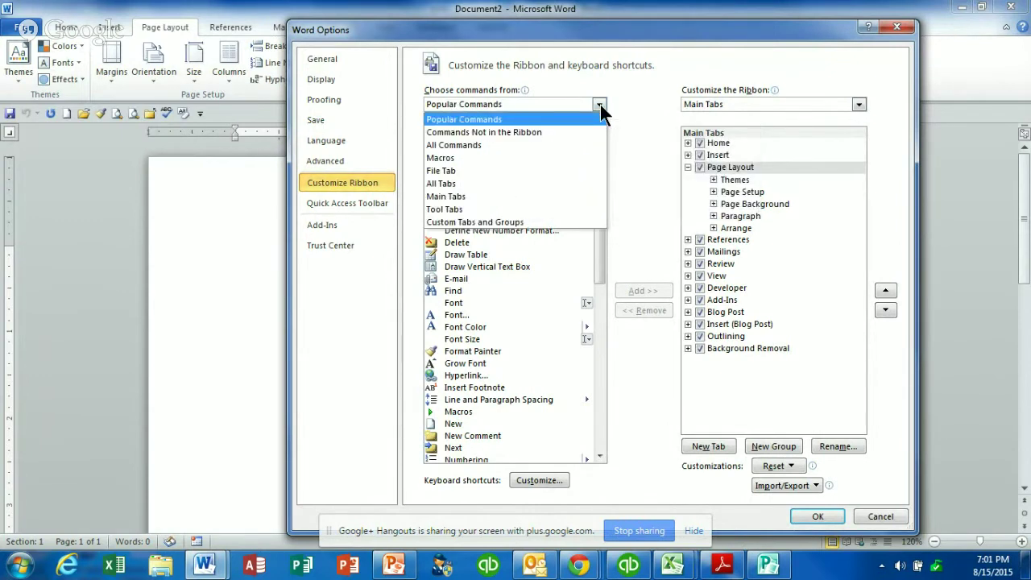
left_click(453, 145)
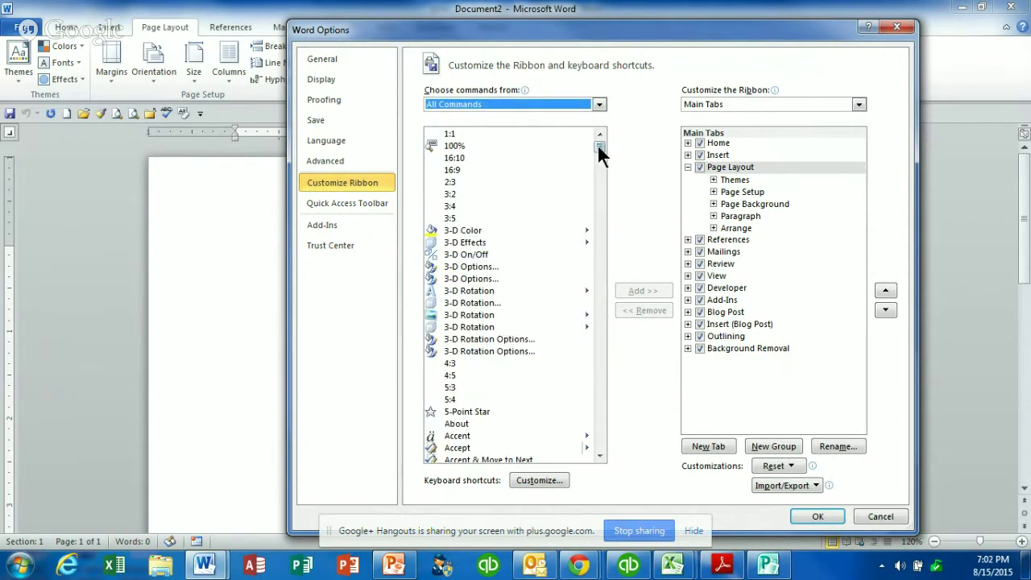
left_click_drag(599, 148, 603, 213)
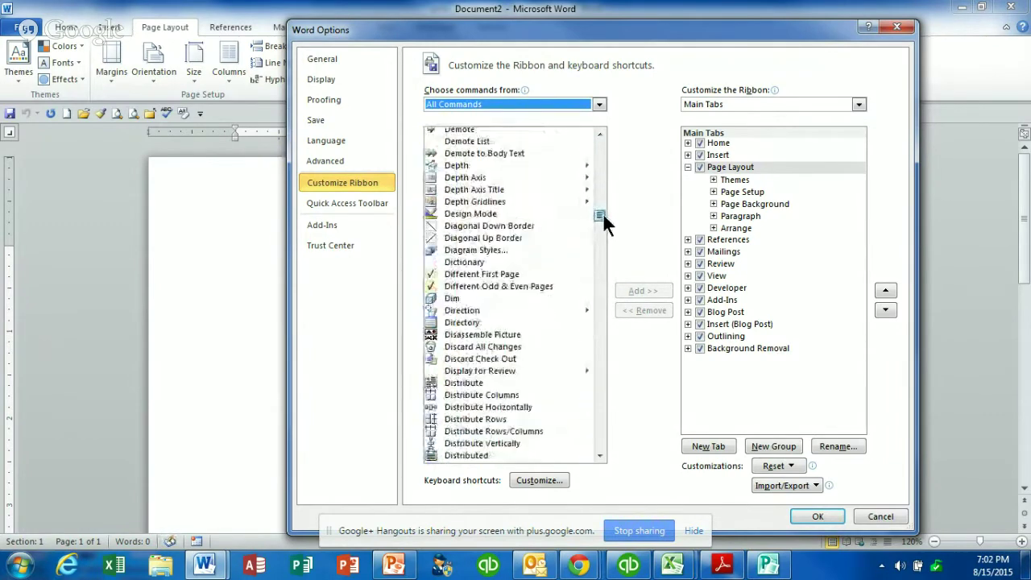
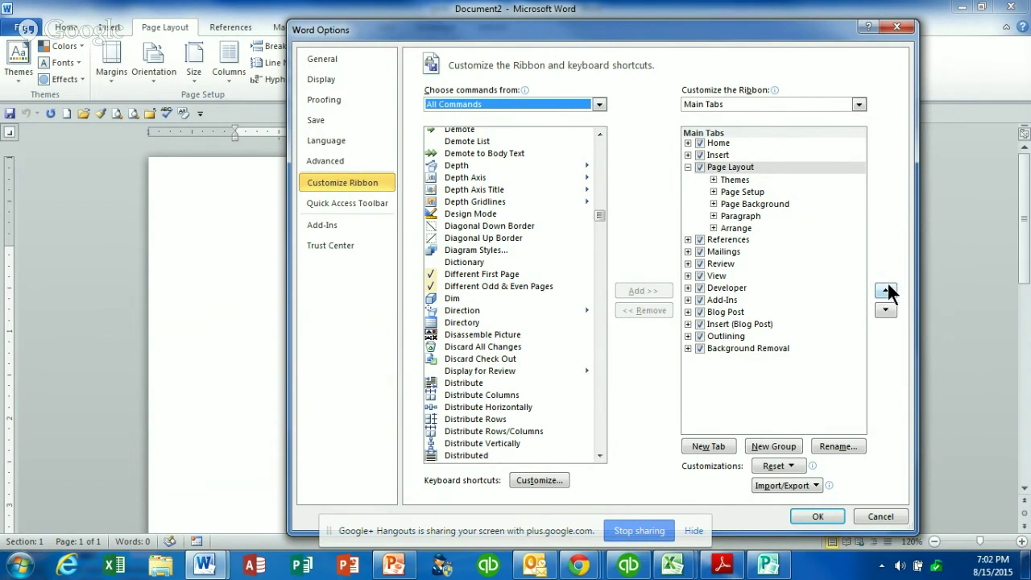
- Move the Page Layout tab below Add-Ins in the ribbon's main tab order and apply the change
left_click(735, 166)
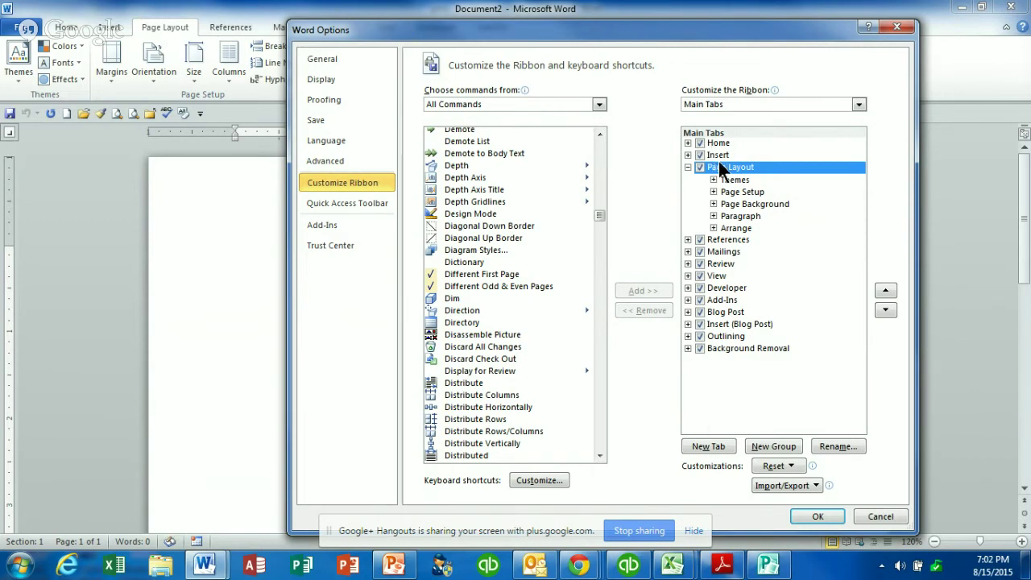
left_click(886, 310)
left_click(886, 310)
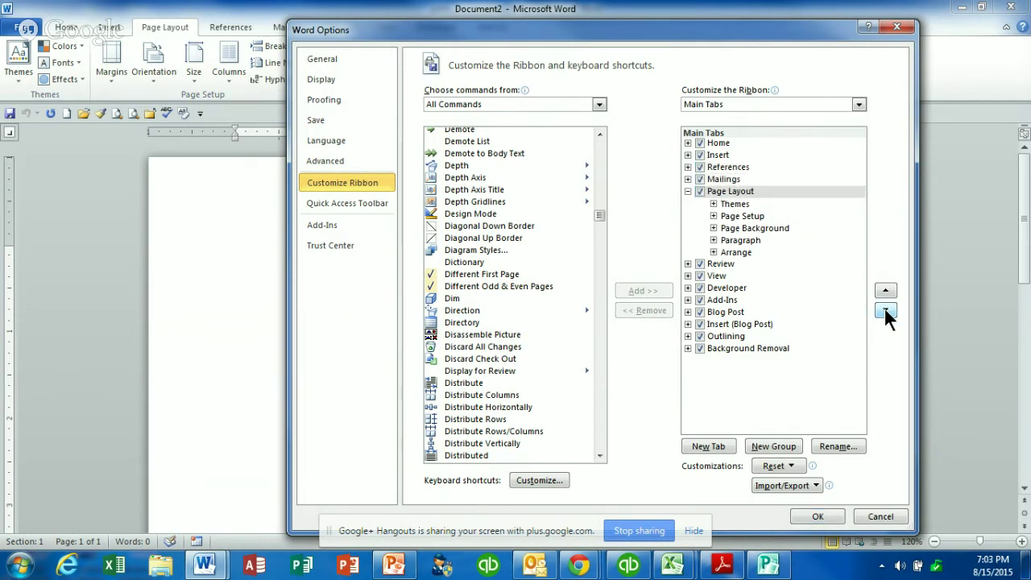
left_click(885, 311)
left_click(885, 312)
left_click(885, 312)
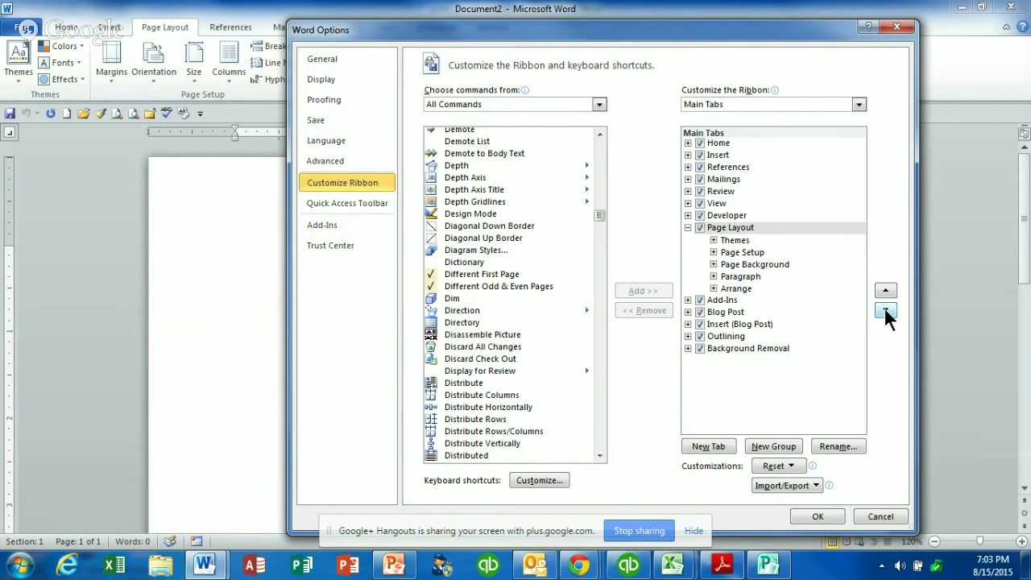
left_click(885, 312)
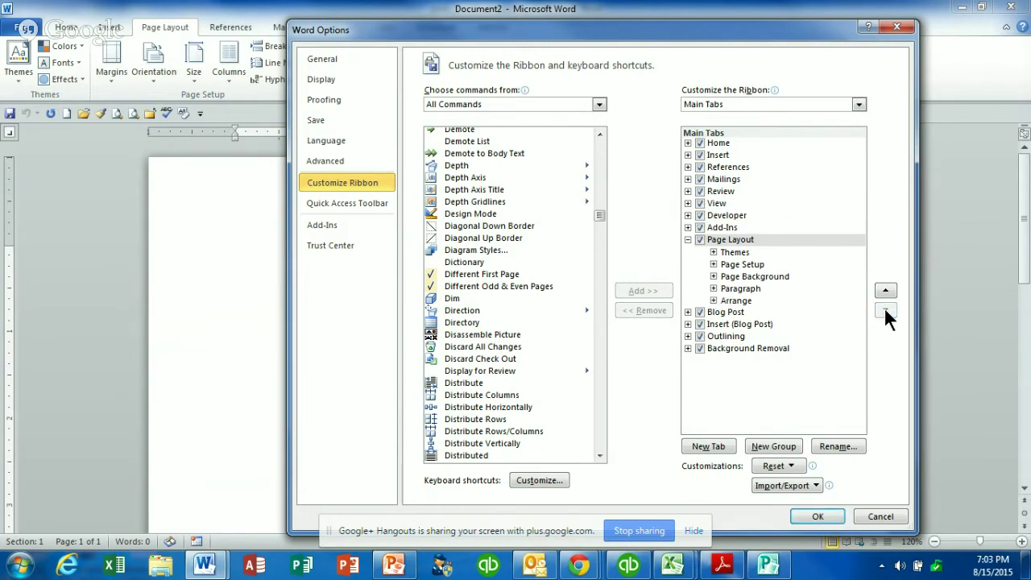
left_click(820, 518)
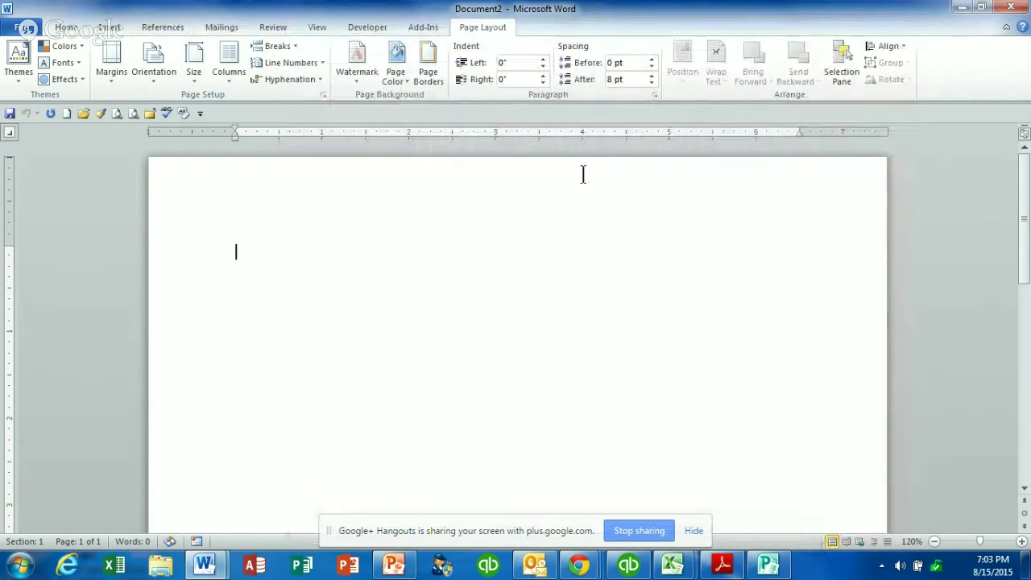
- Try to move the Page Layout tab back to directly after Insert in the ribbon order, and list its Themes group's commands
right_click(487, 33)
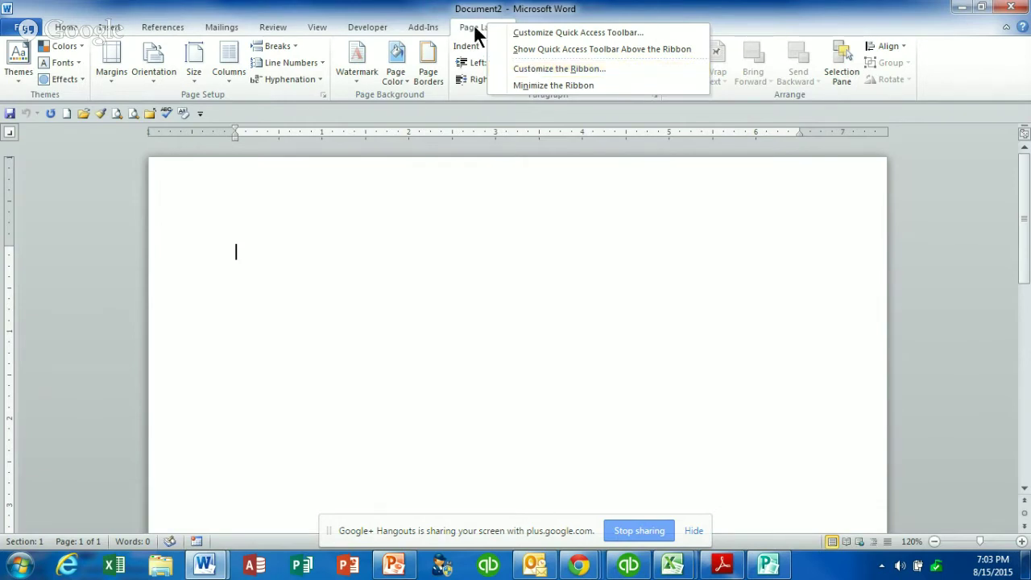
left_click(550, 72)
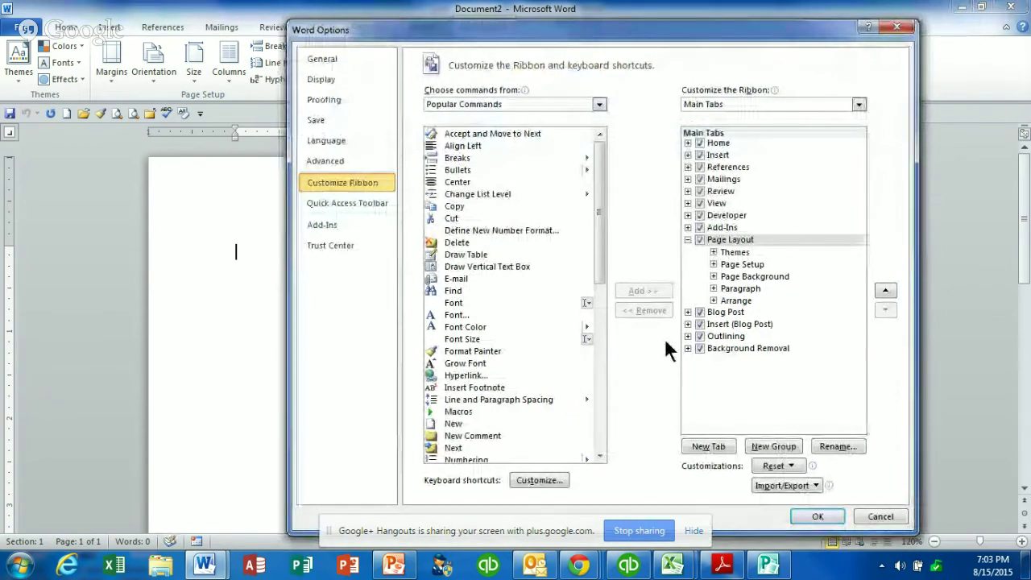
left_click(719, 239)
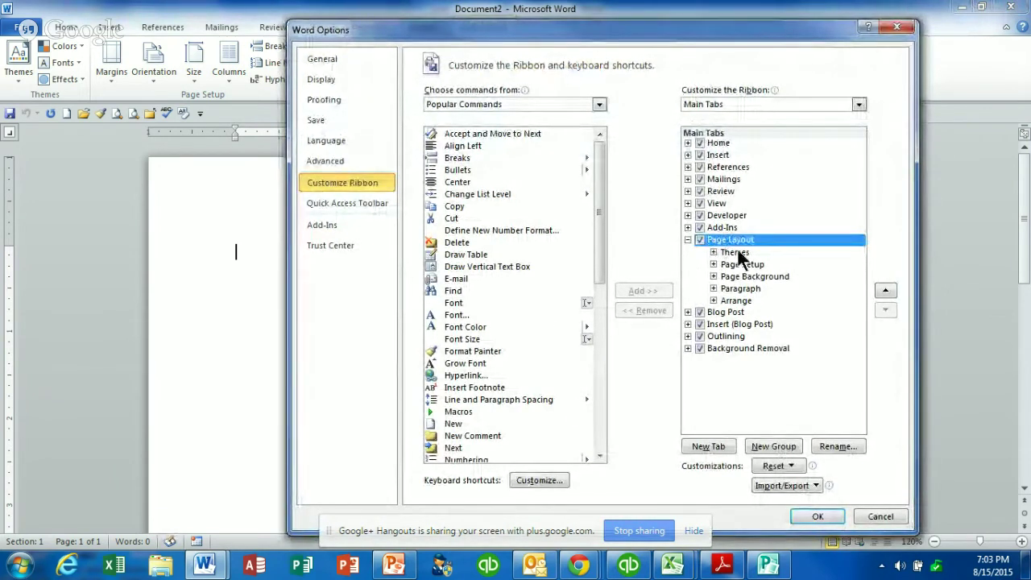
left_click(886, 290)
left_click(886, 290)
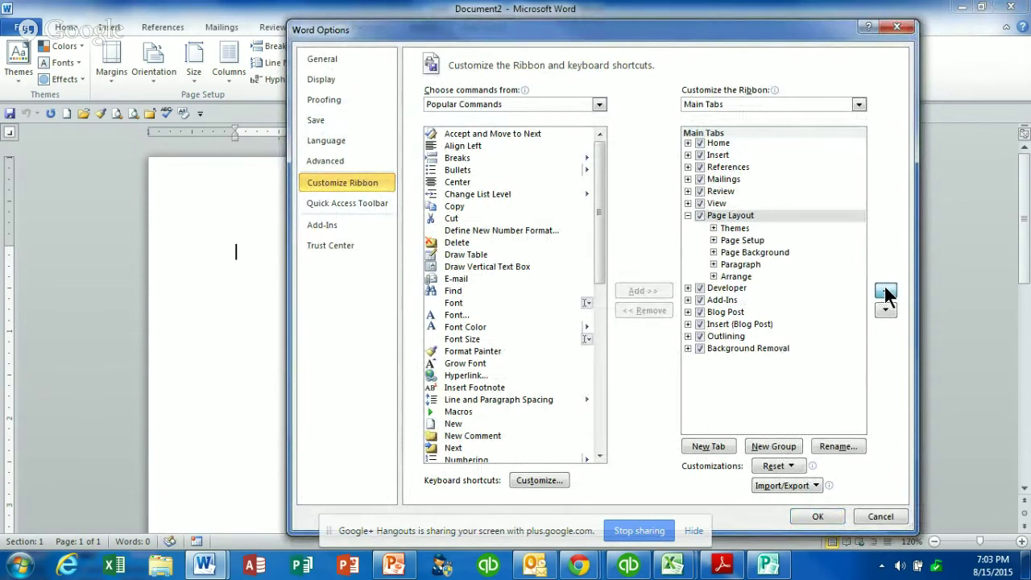
left_click(885, 291)
left_click(886, 291)
left_click(885, 290)
left_click(886, 290)
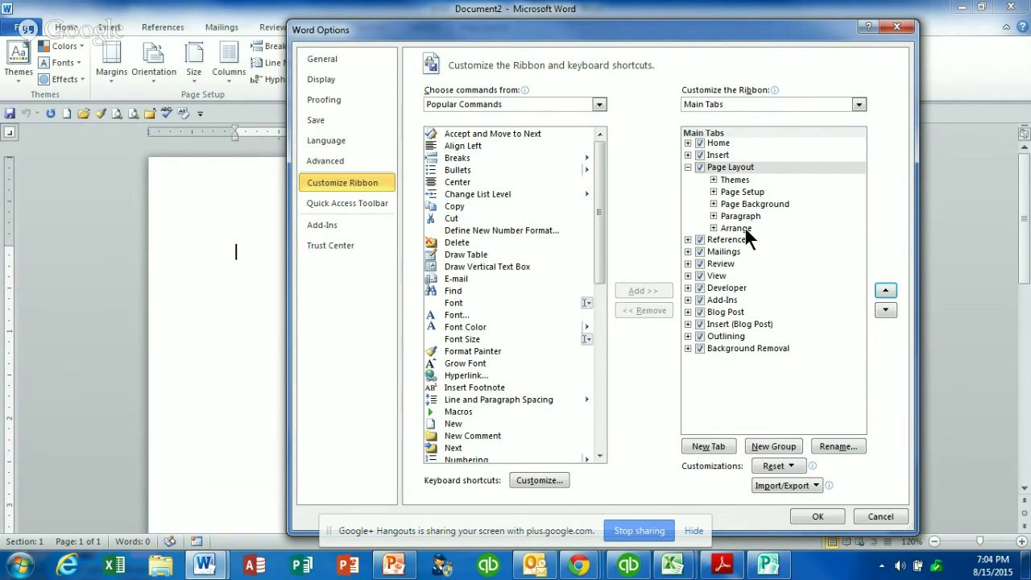
left_click(713, 180)
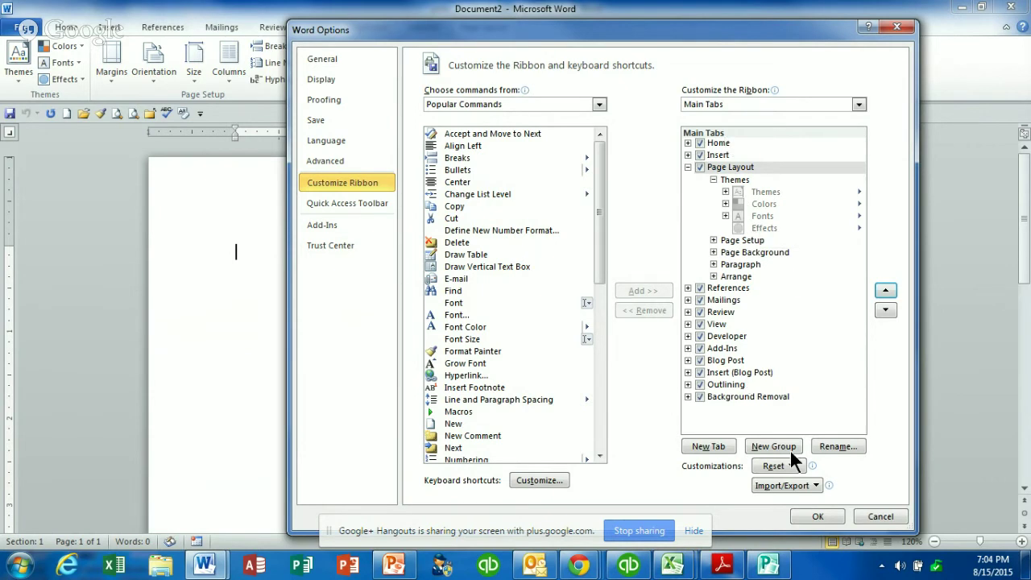
left_click(869, 513)
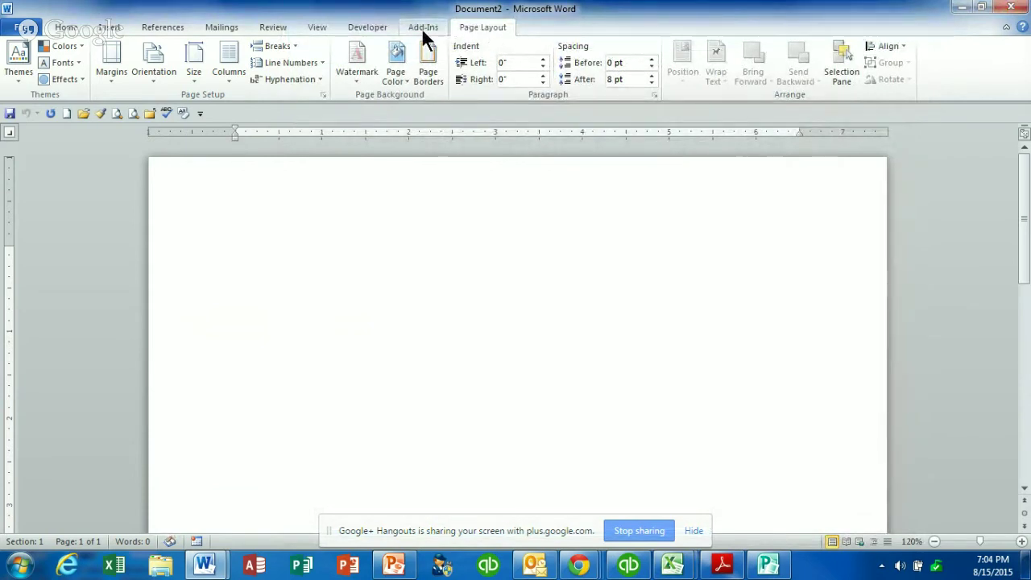
- Move the Page Layout tab back up to directly after Insert in the ribbon's main tab order and apply the change
left_click(109, 29)
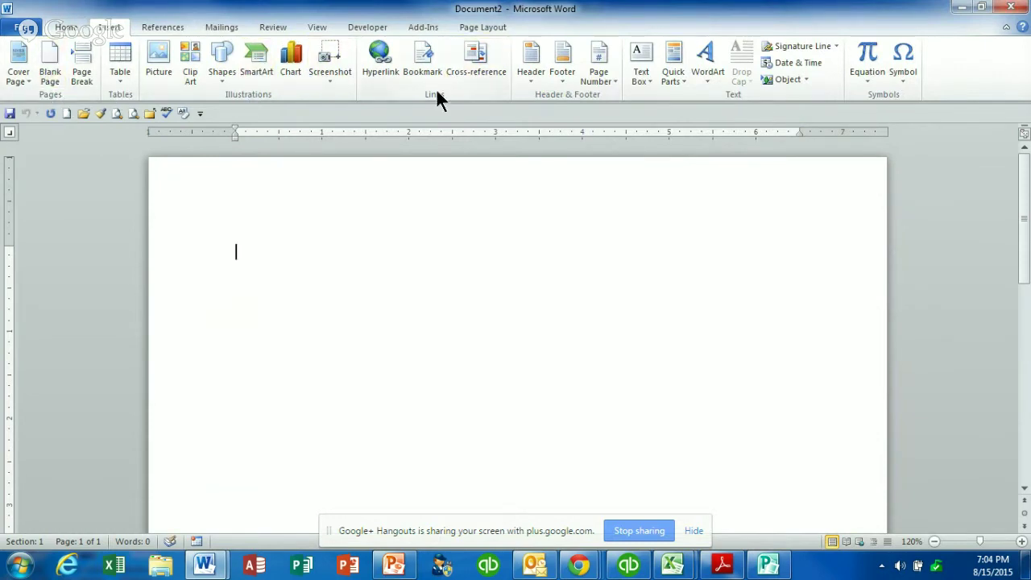
left_click(481, 28)
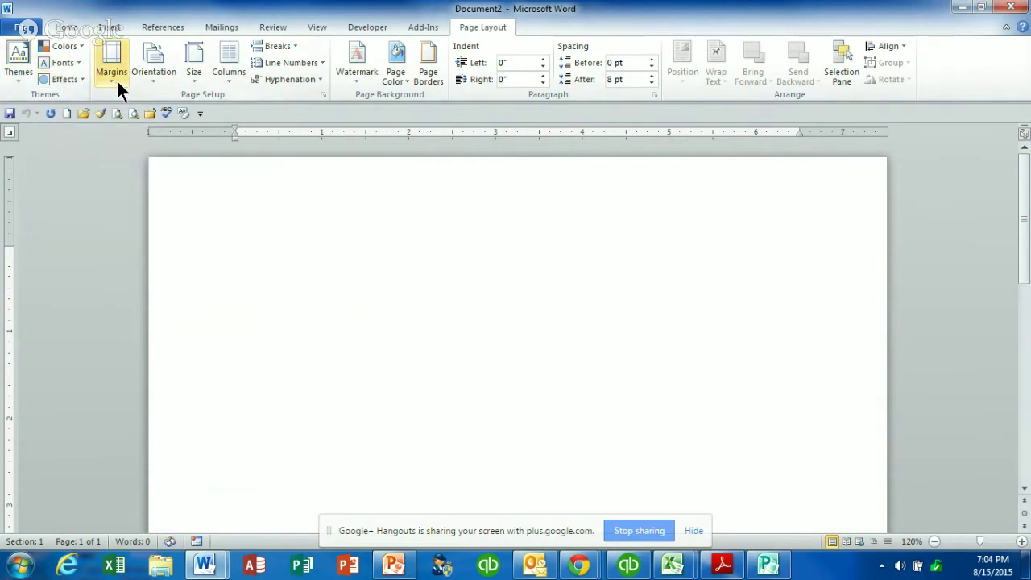
right_click(417, 27)
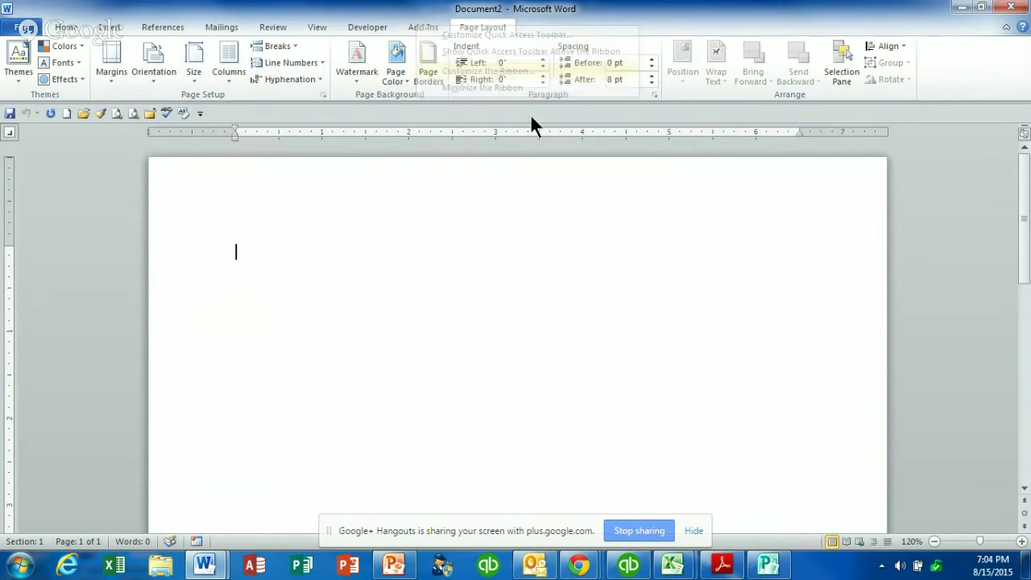
left_click(444, 71)
left_click(716, 240)
left_click(887, 290)
left_click(887, 290)
left_click(887, 290)
left_click(886, 290)
left_click(887, 290)
left_click(886, 290)
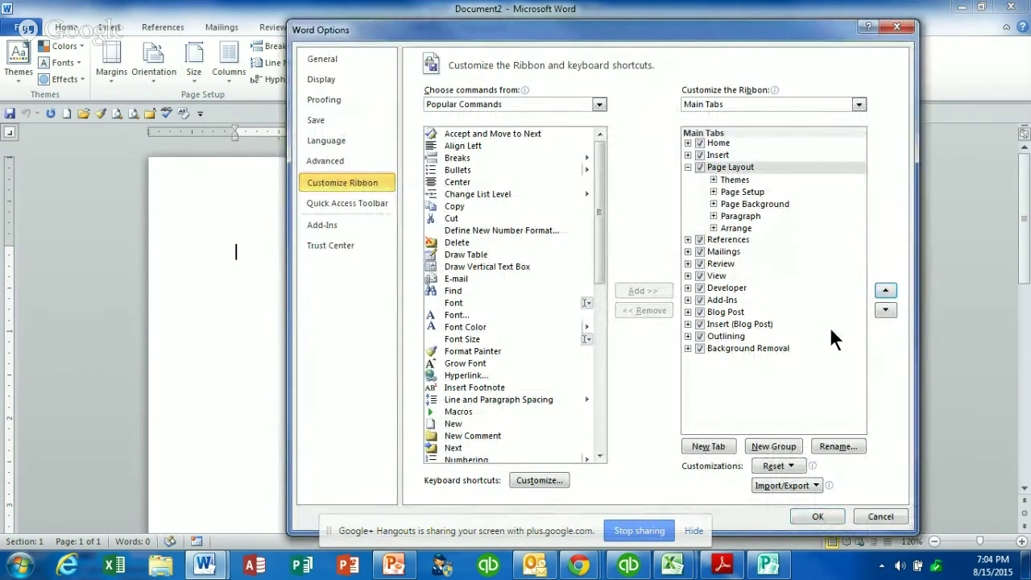
left_click(818, 518)
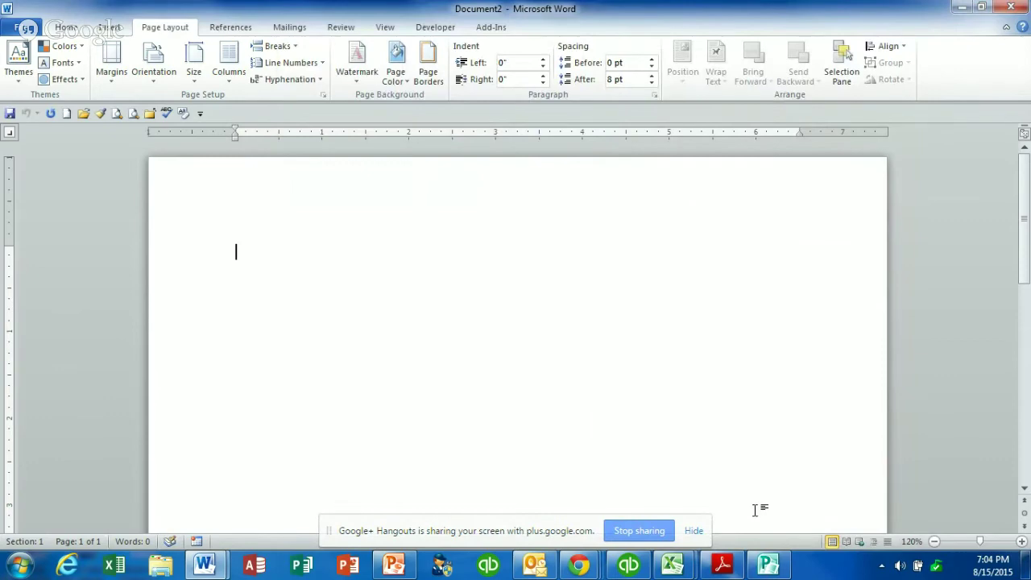
- Reopen the ribbon customization options and add a new custom group to the Page Layout tab
right_click(156, 27)
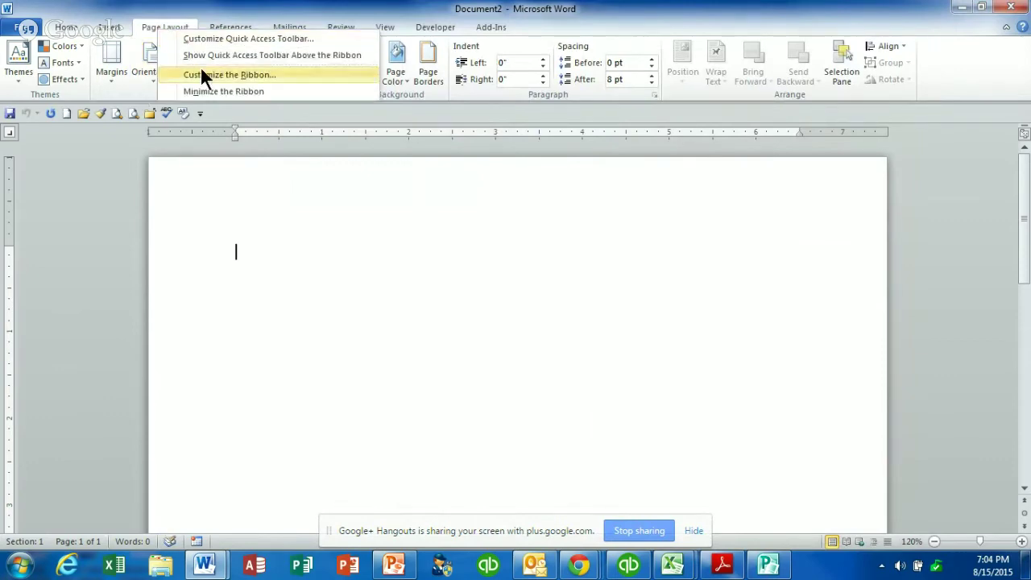
left_click(203, 74)
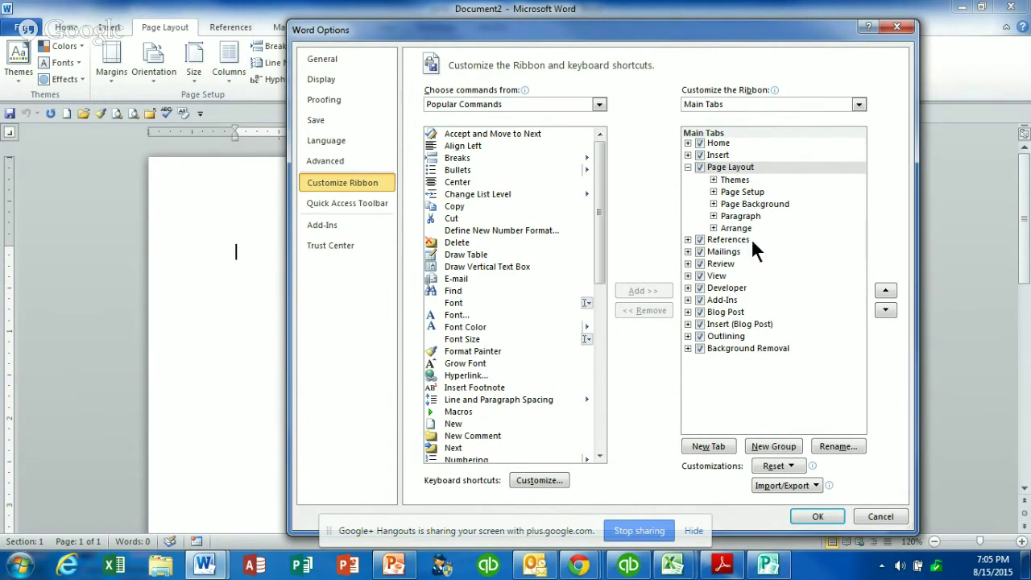
left_click(742, 168)
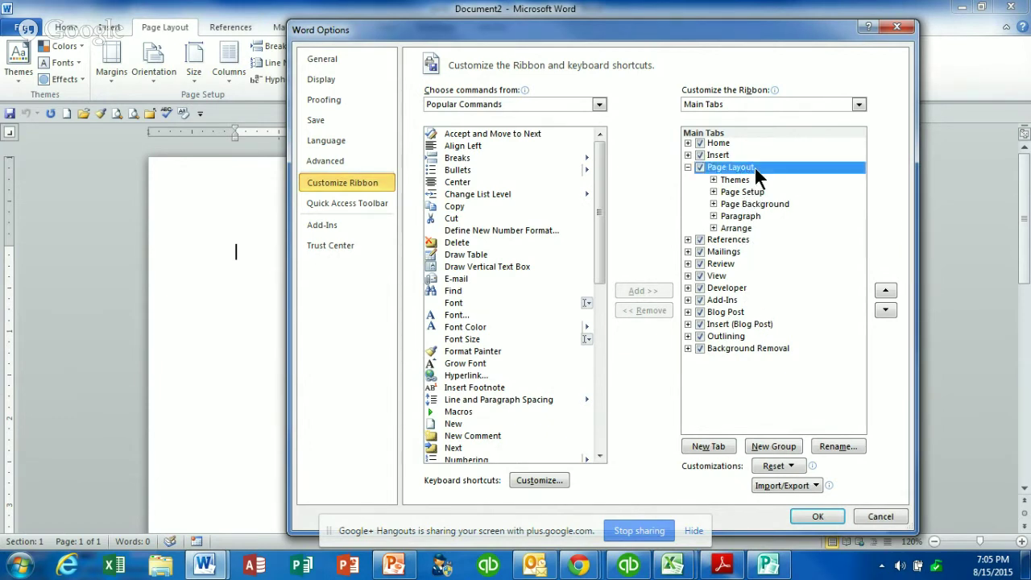
left_click(773, 448)
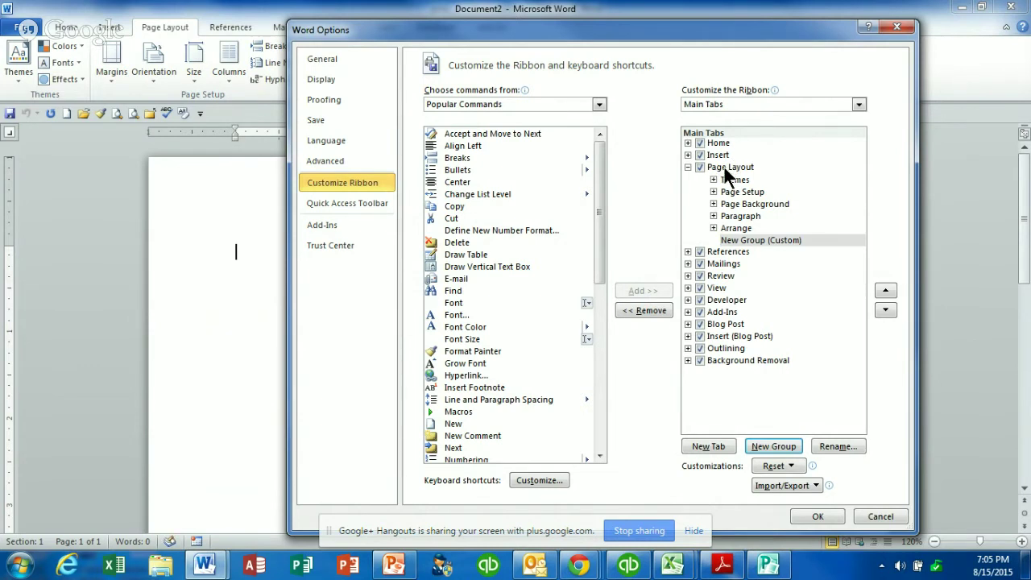
- Add the Draw Table command from All Commands to the new custom group in the Page Layout tab
left_click(741, 239)
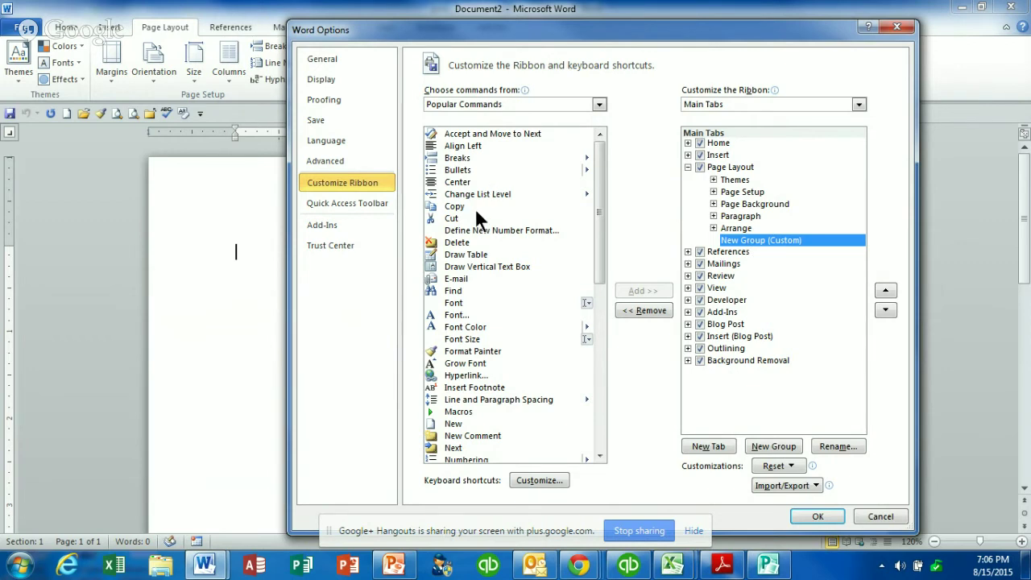
left_click(469, 254)
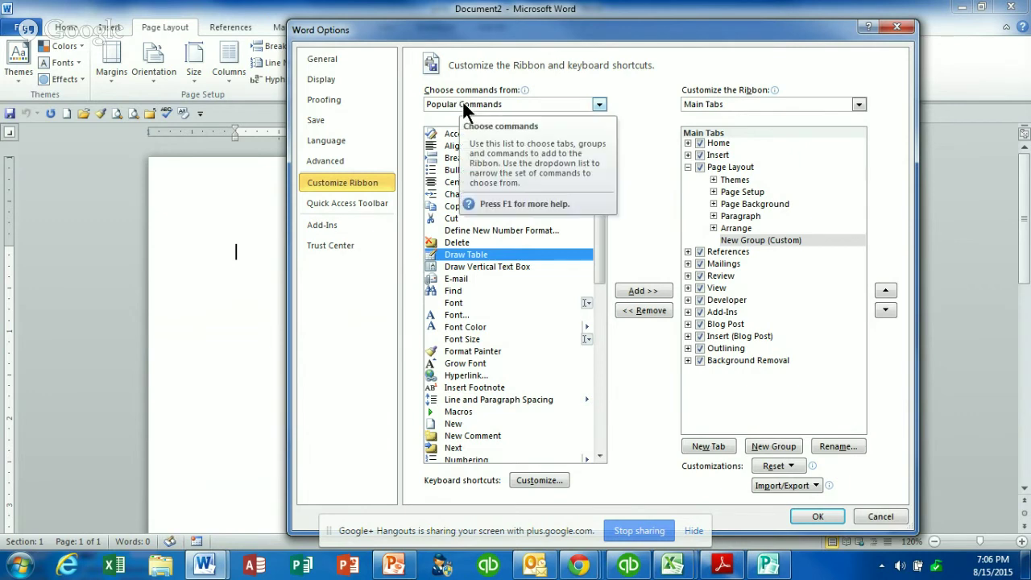
left_click(599, 107)
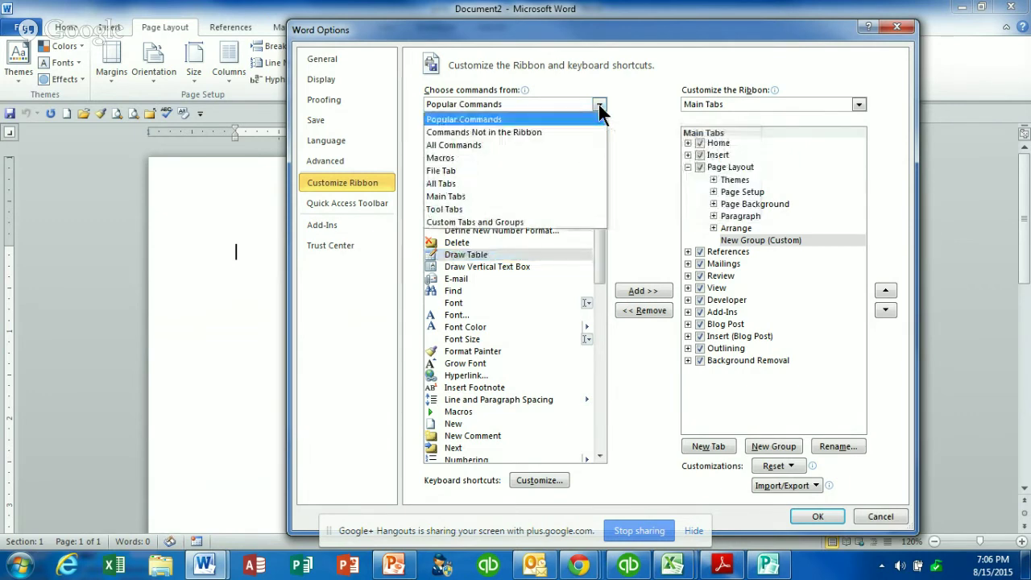
left_click(464, 119)
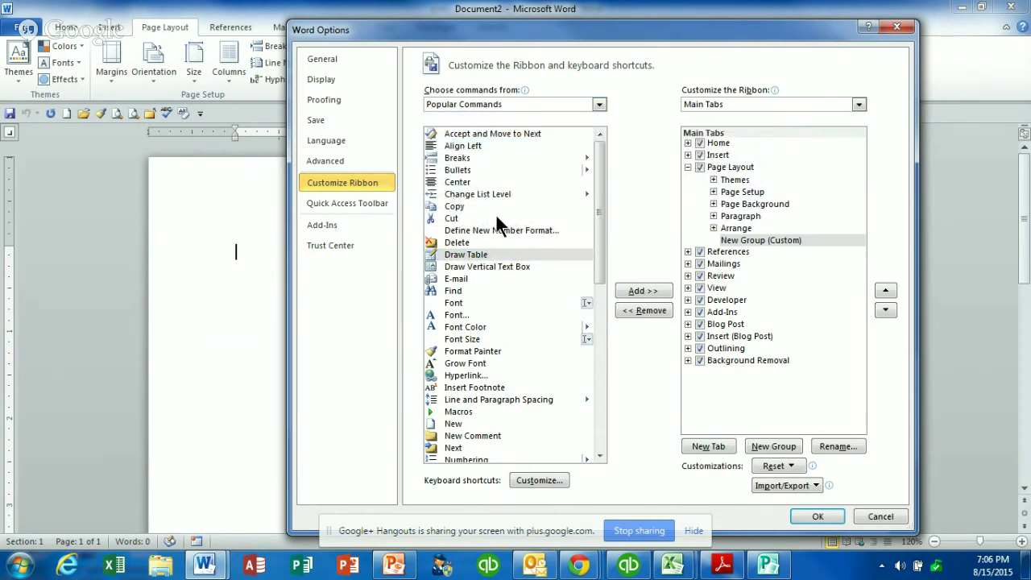
scroll(605, 101, "down", 2)
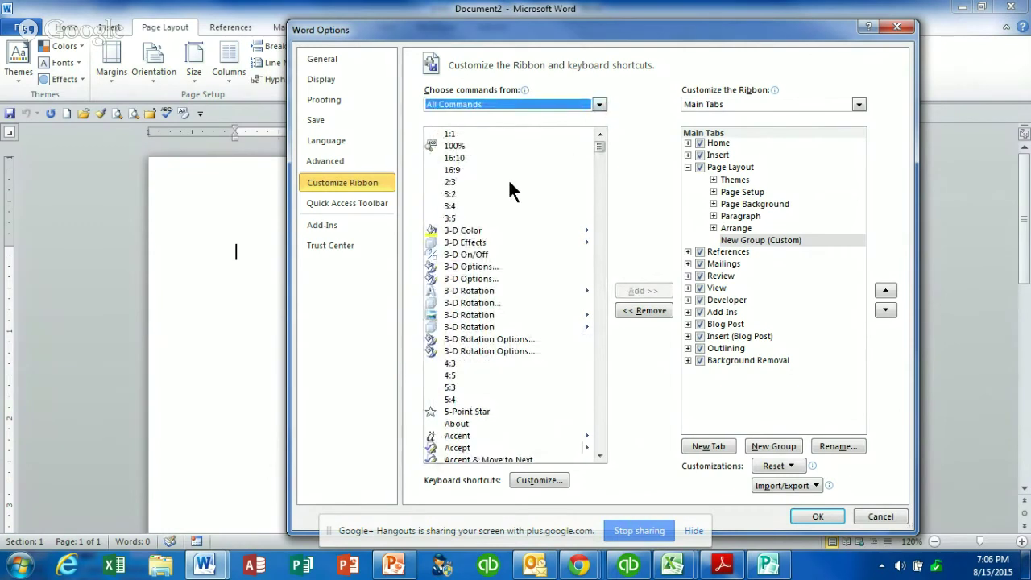
left_click(477, 206)
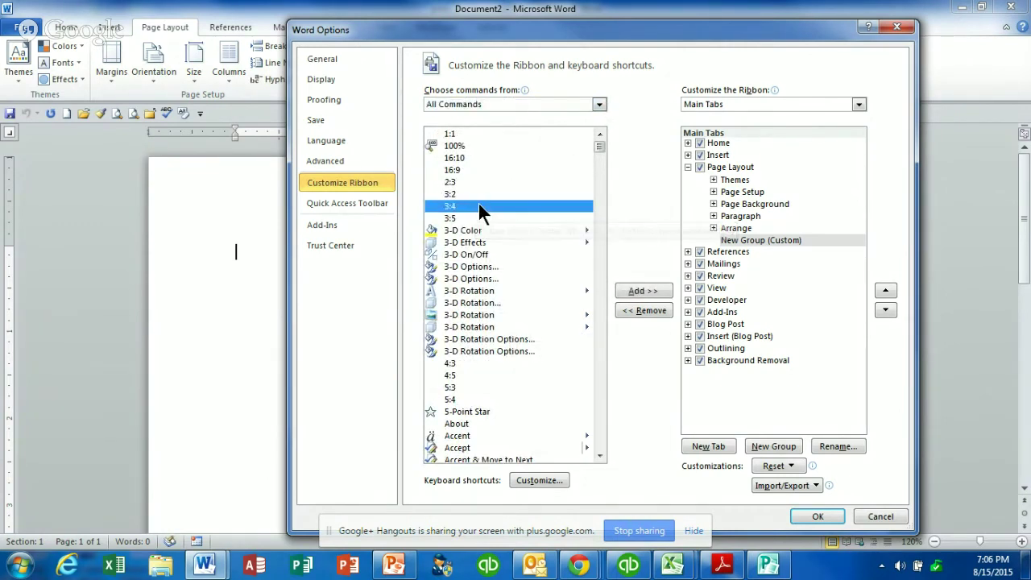
key("d")
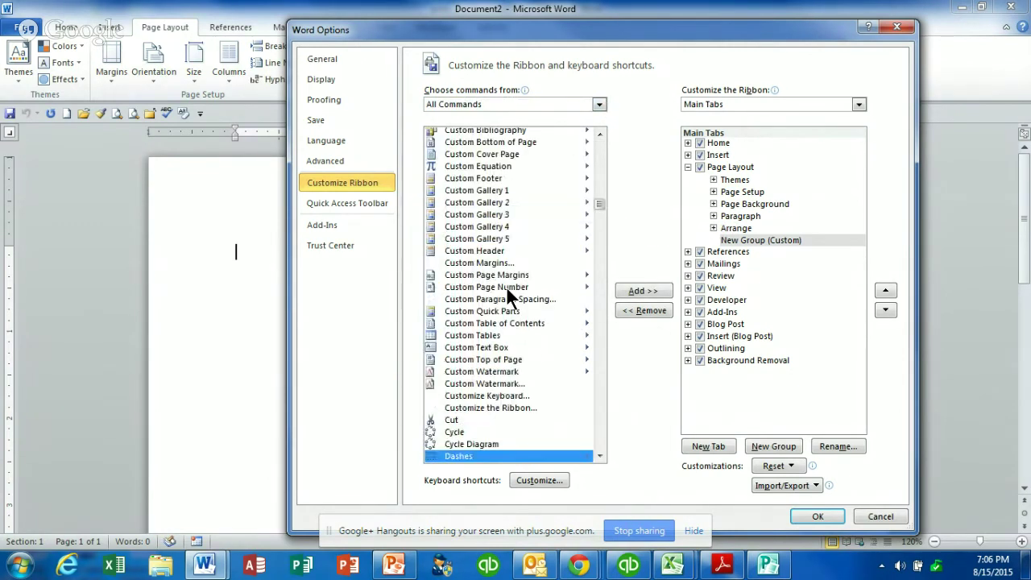
scroll(602, 202, "down", 2)
scroll(601, 203, "down", 5)
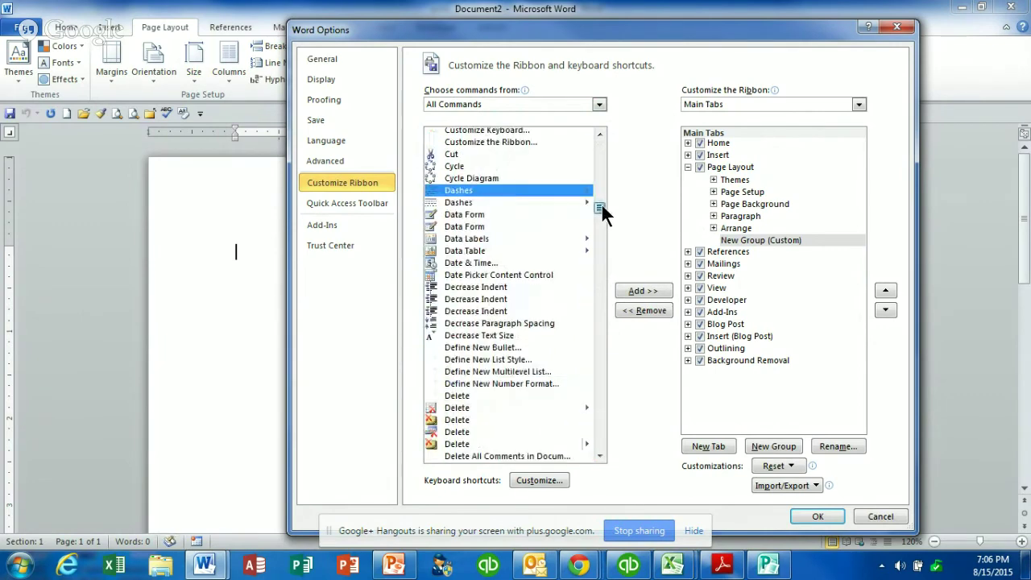
scroll(565, 250, "down", 7)
scroll(516, 359, "down", 20)
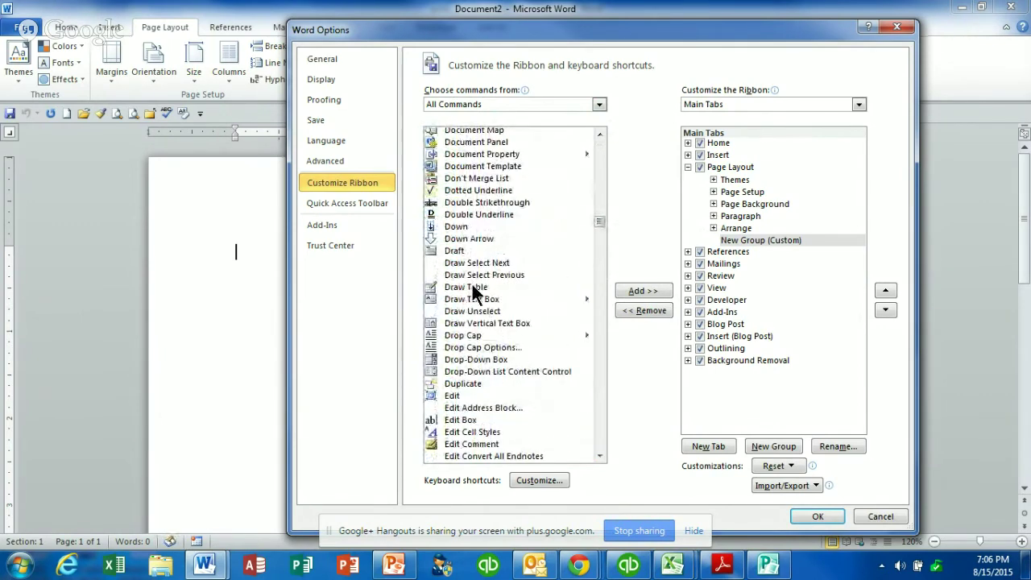
left_click(475, 288)
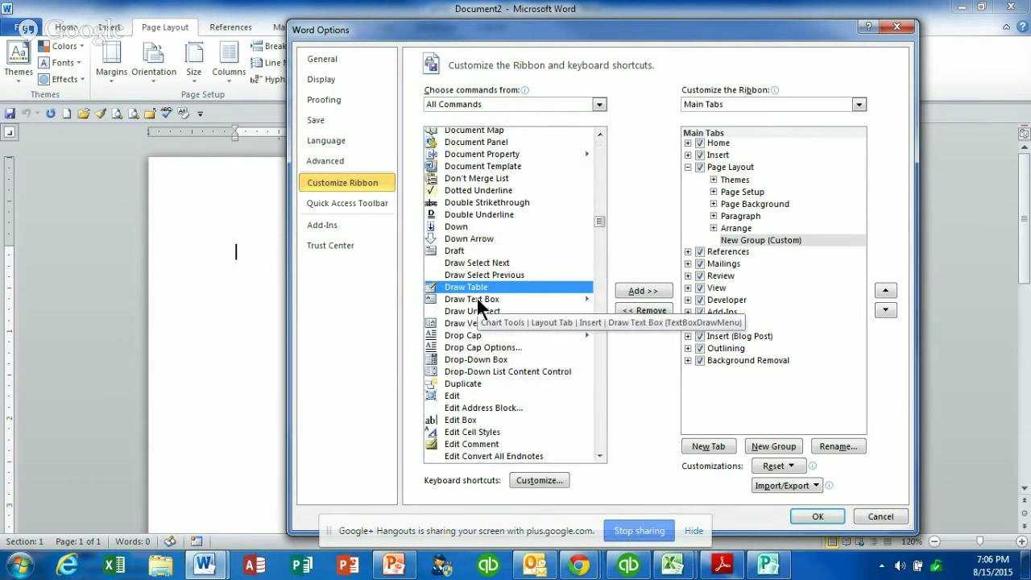
left_click(633, 294)
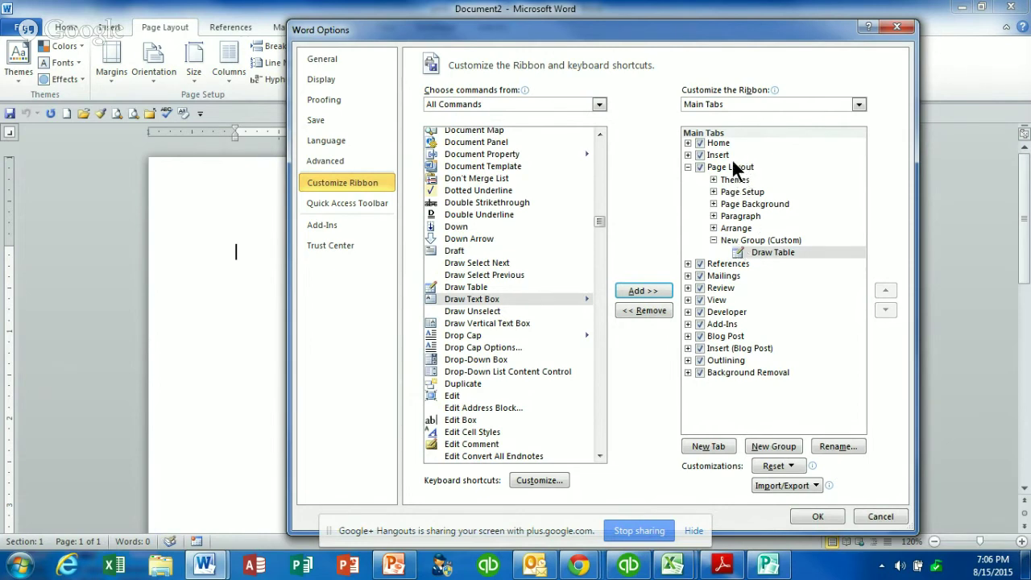
- Rename the new custom group in the Page Layout tab to "Draw options" and apply the ribbon customization
left_click(750, 240)
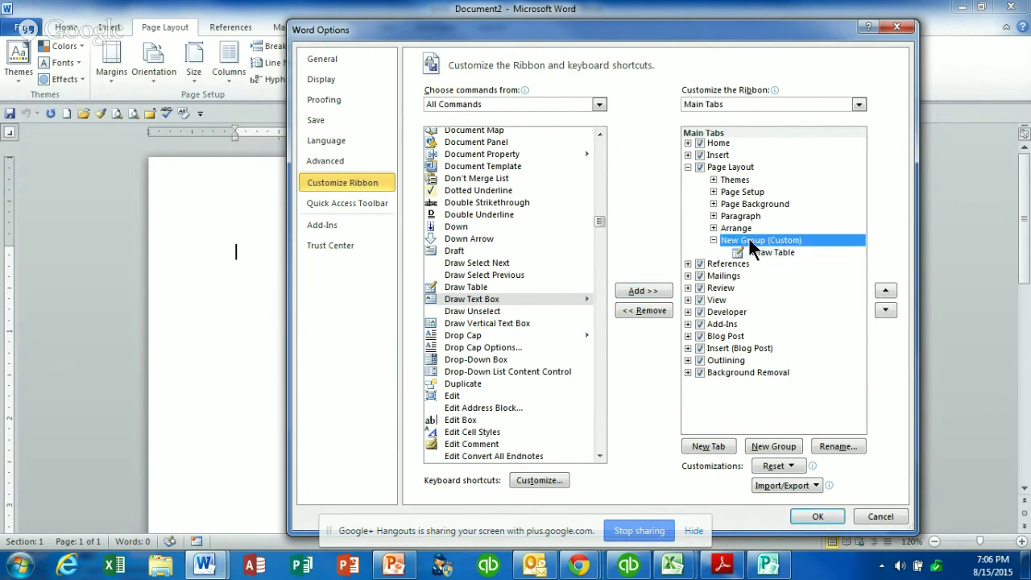
left_click(838, 446)
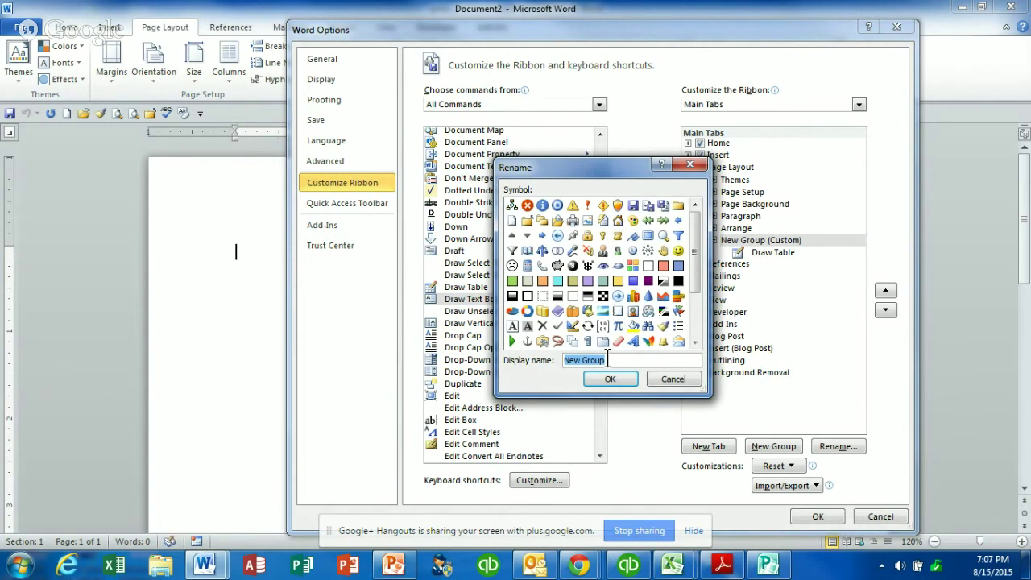
type("Draw options")
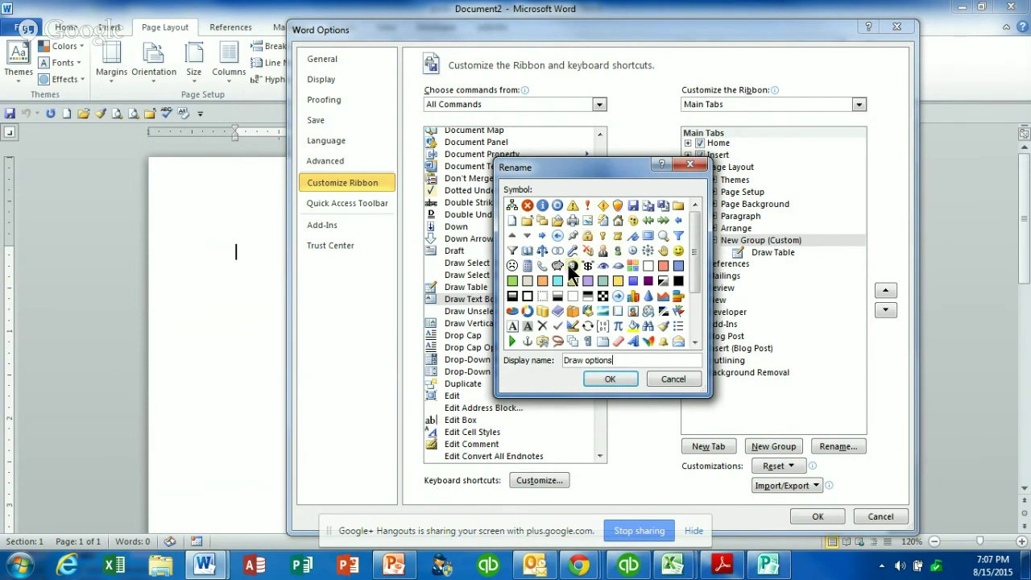
left_click(608, 380)
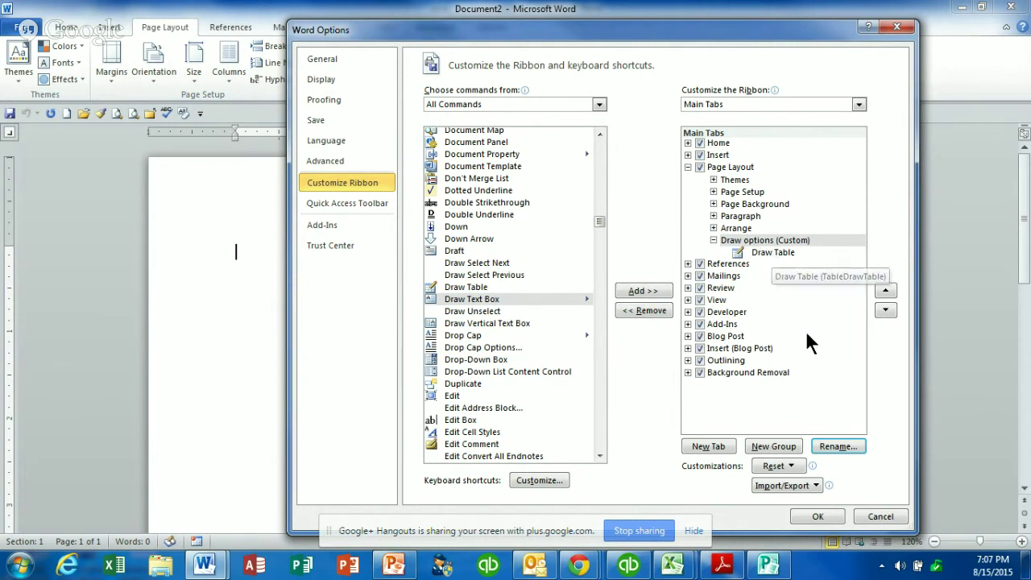
left_click(809, 517)
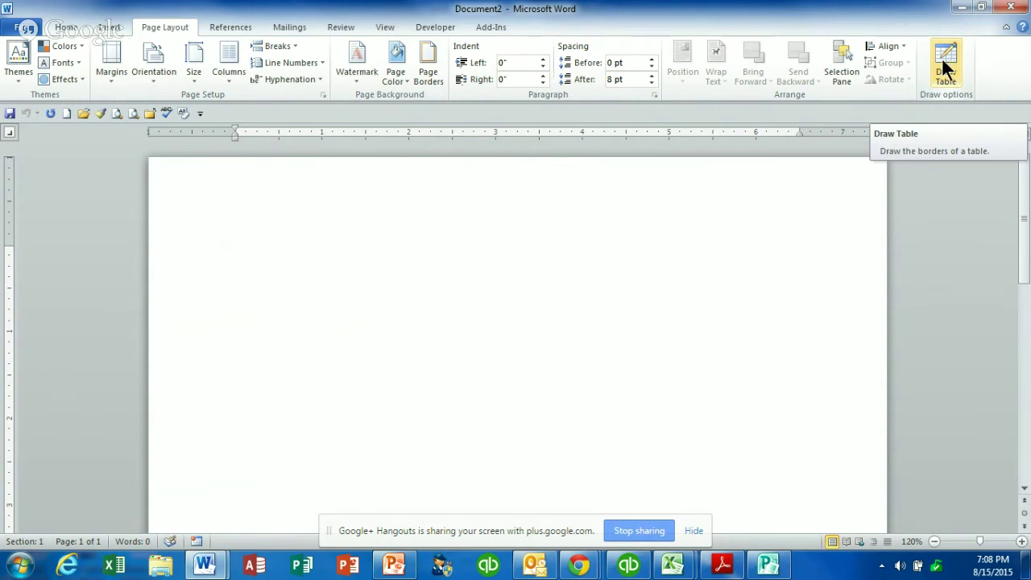
- Open the ribbon customization options again and select the Draw options group in the Page Layout tab
right_click(178, 26)
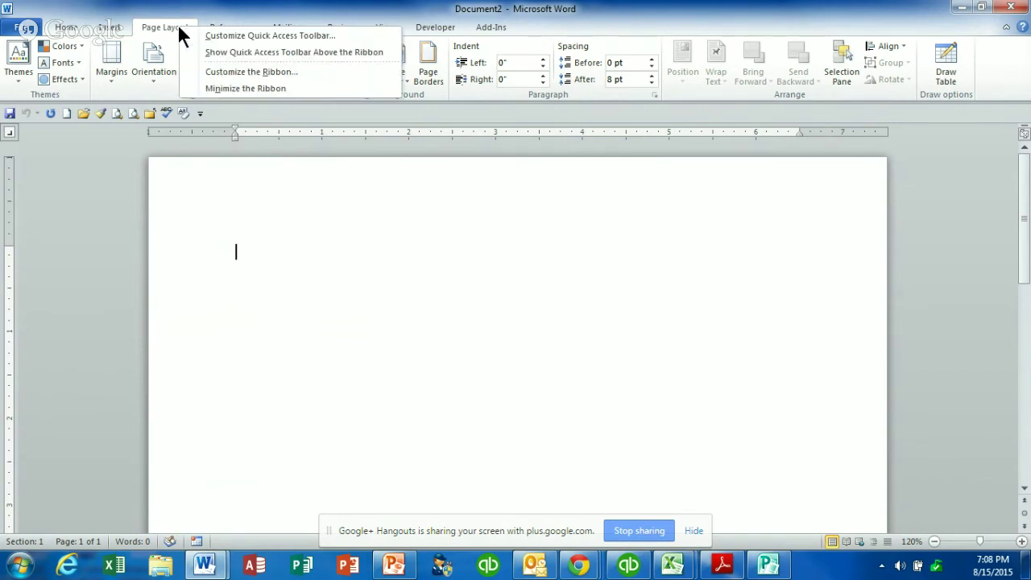
left_click(228, 73)
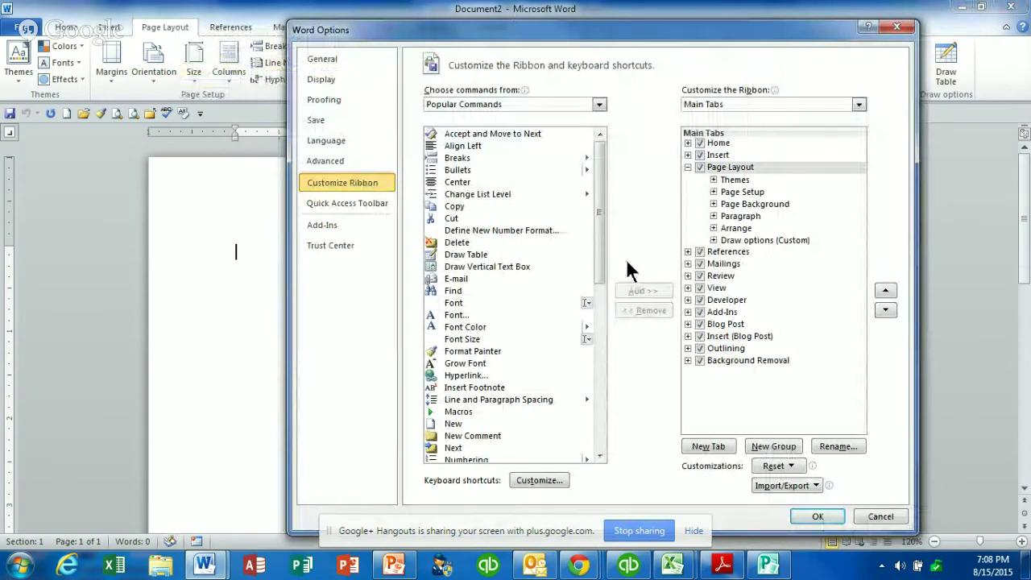
left_click(746, 240)
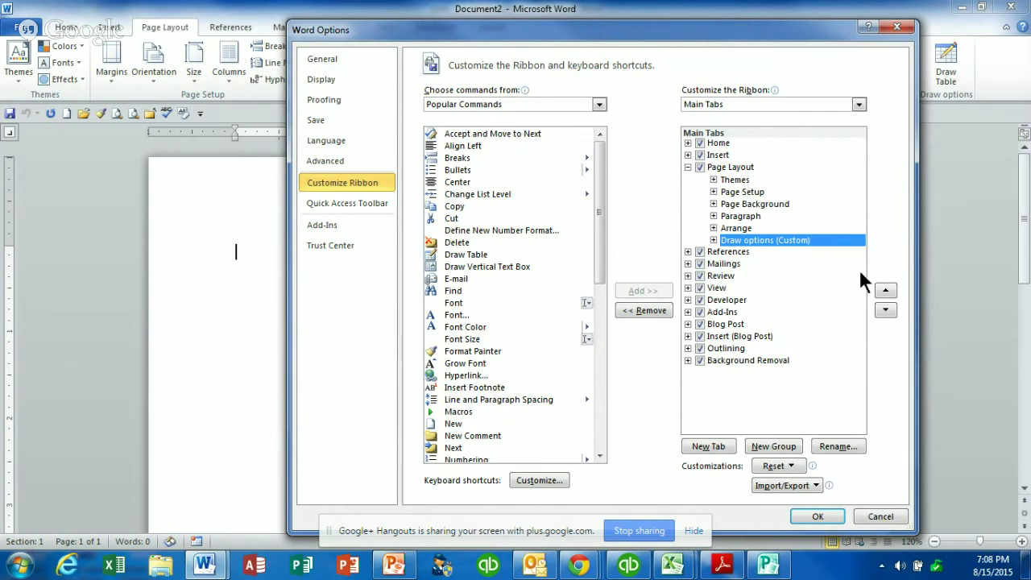
- Move the Draw options group up to the first position in the Page Layout tab, above Themes
left_click(886, 290)
left_click(887, 290)
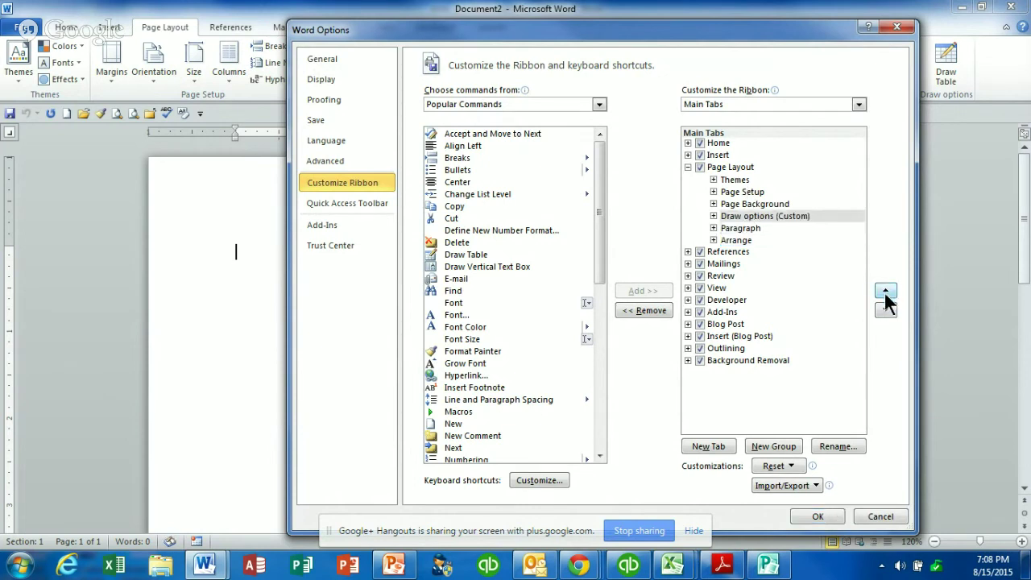
left_click(886, 290)
left_click(886, 290)
left_click(886, 290)
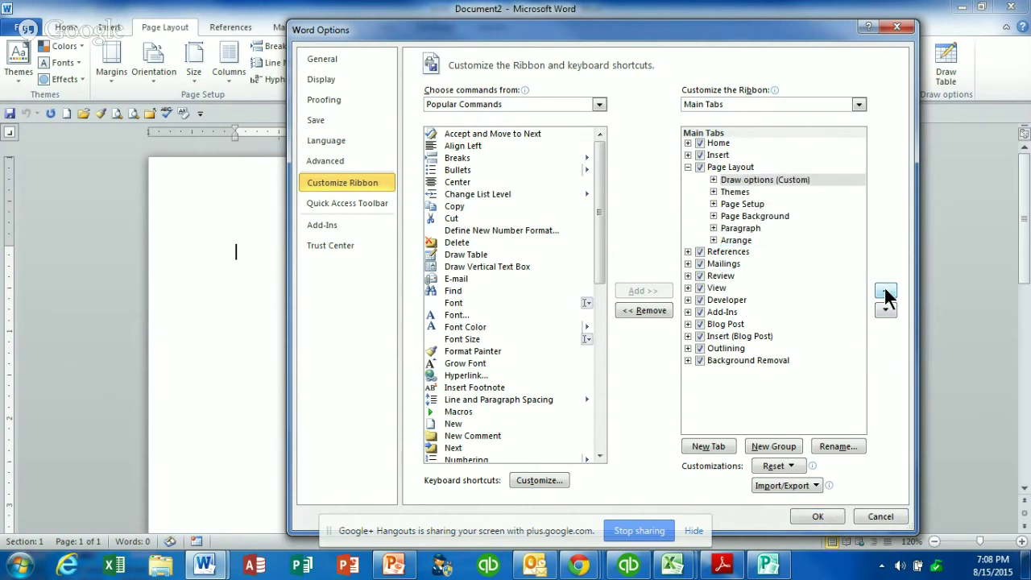
- Move the Draw options group back down below Arrange, to the end of the Page Layout tab's groups
left_click(886, 311)
left_click(885, 311)
left_click(885, 310)
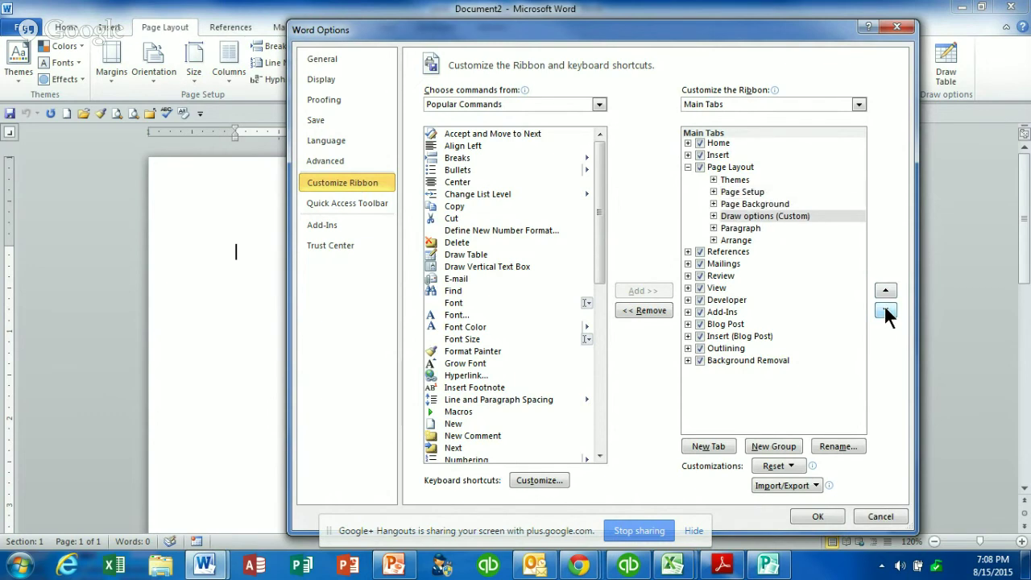
left_click(886, 310)
left_click(886, 310)
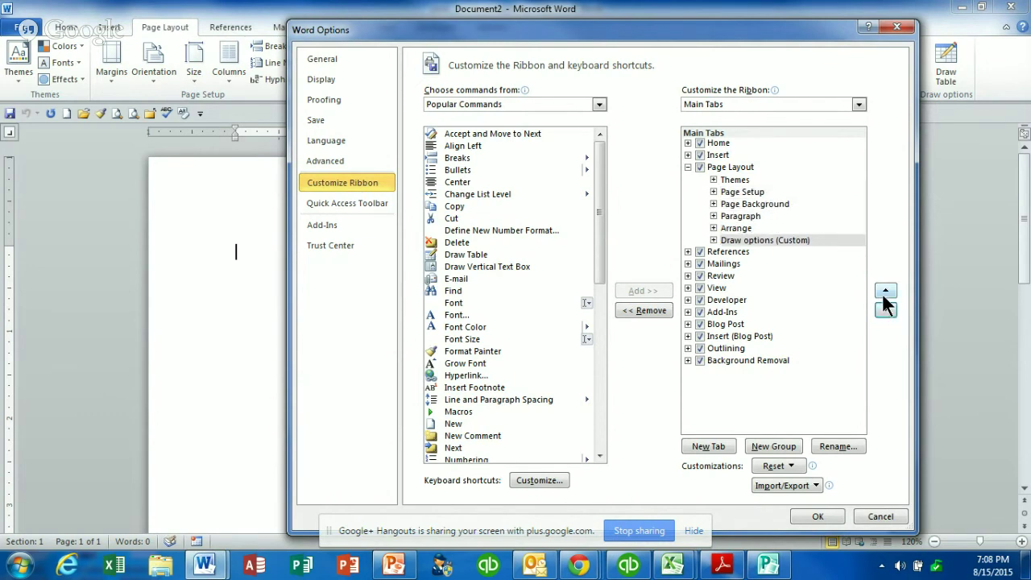
- Expand the Draw options, Arrange, Paragraph and Page Background groups of the Page Layout tab to view their commands
left_click(713, 240)
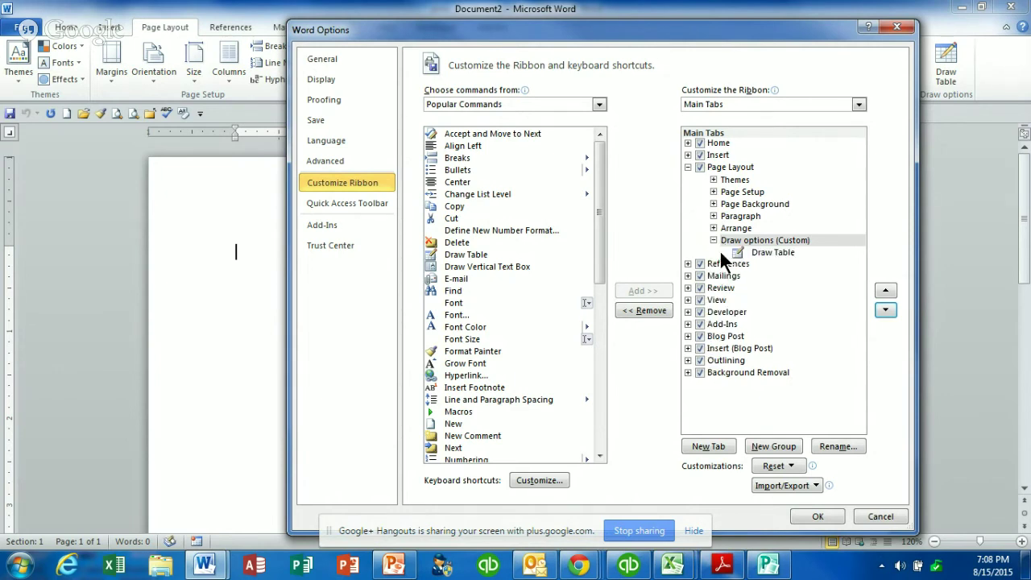
left_click(713, 228)
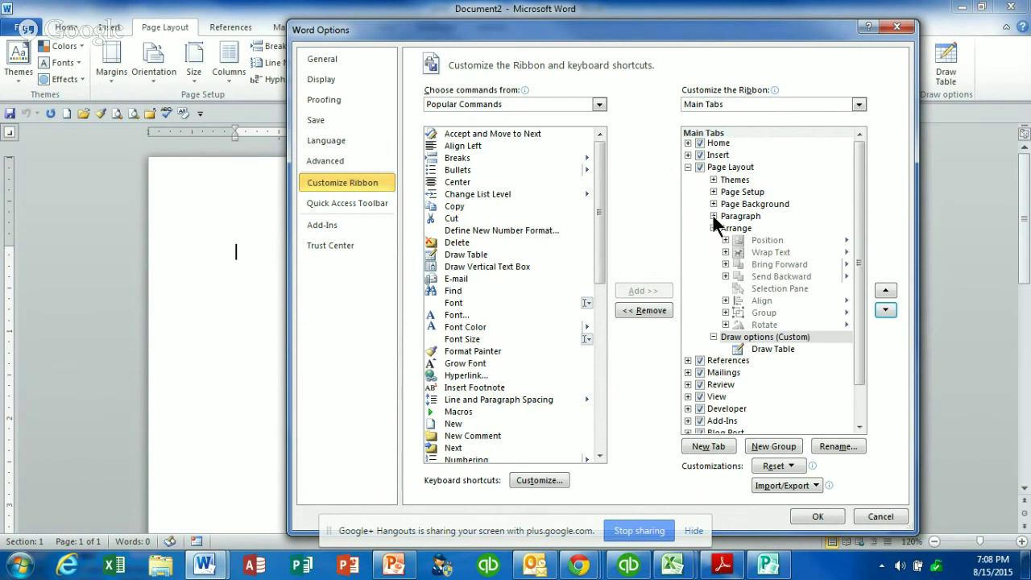
left_click(713, 216)
left_click(713, 204)
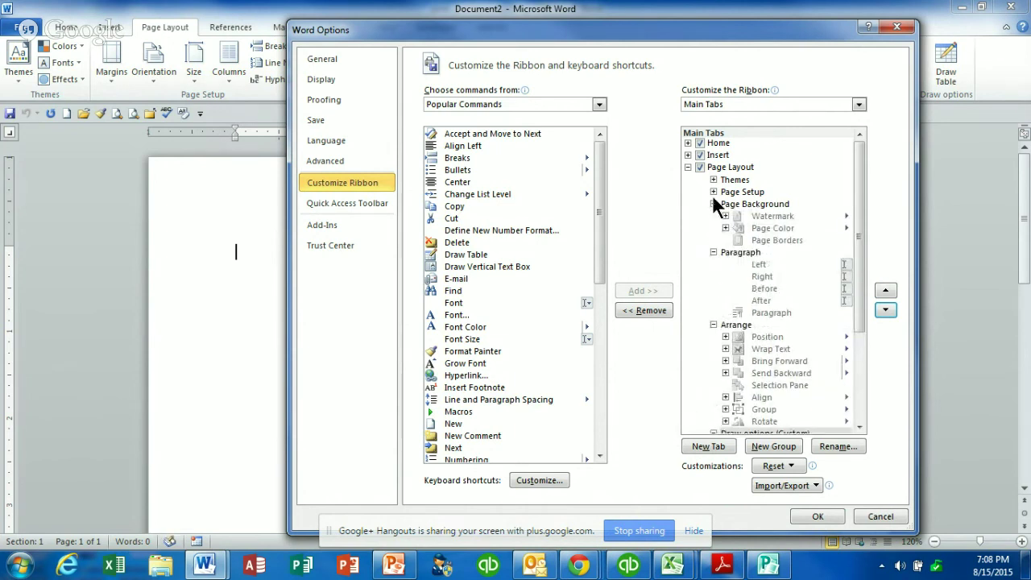
- Expand the Page Setup and Themes groups of the Page Layout tab to view their commands
left_click(713, 192)
left_click(713, 179)
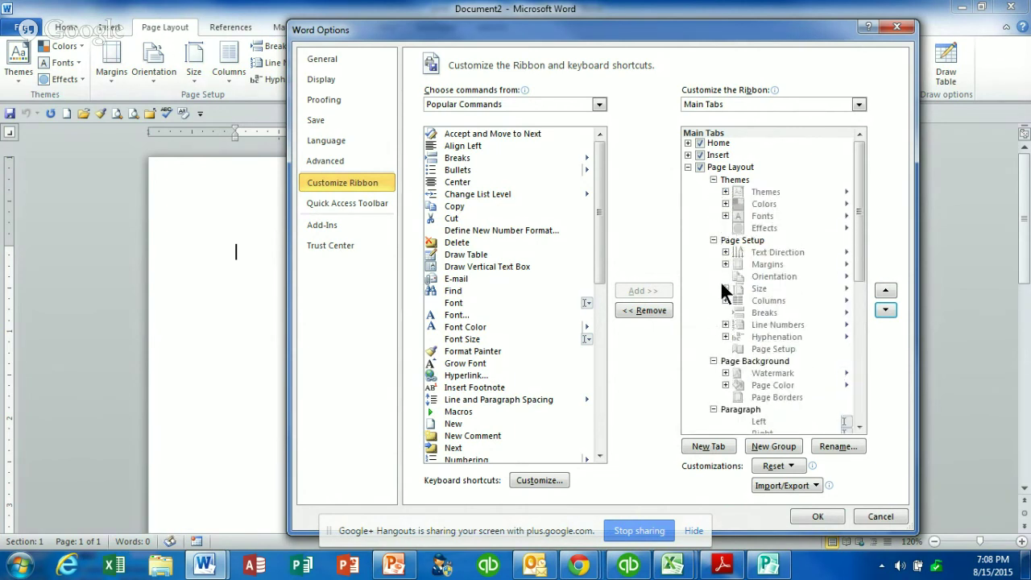
left_click_drag(857, 165, 859, 171)
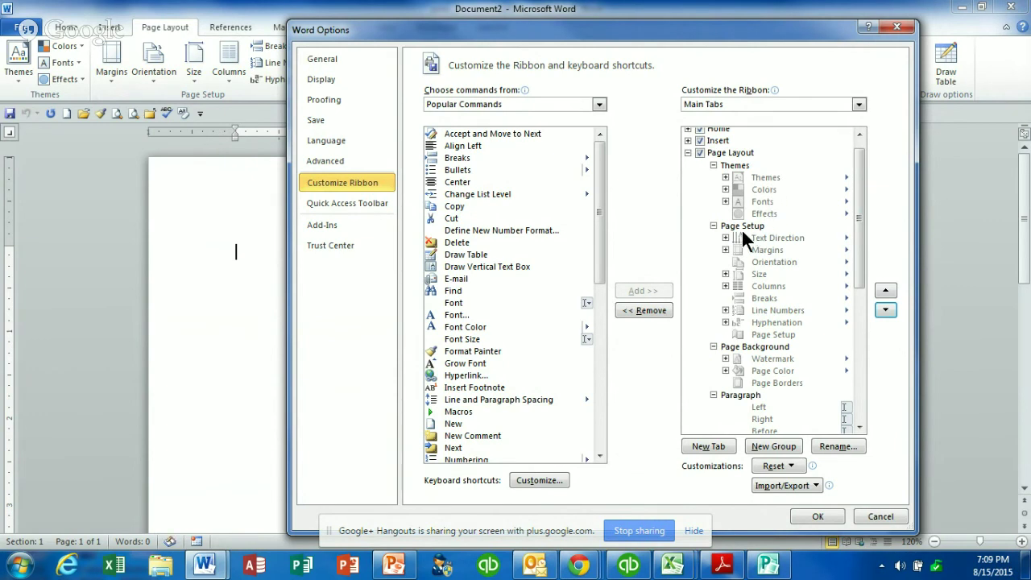
- Remove the custom Draw options group from the Page Layout tab and apply the ribbon changes
left_click_drag(855, 219, 859, 351)
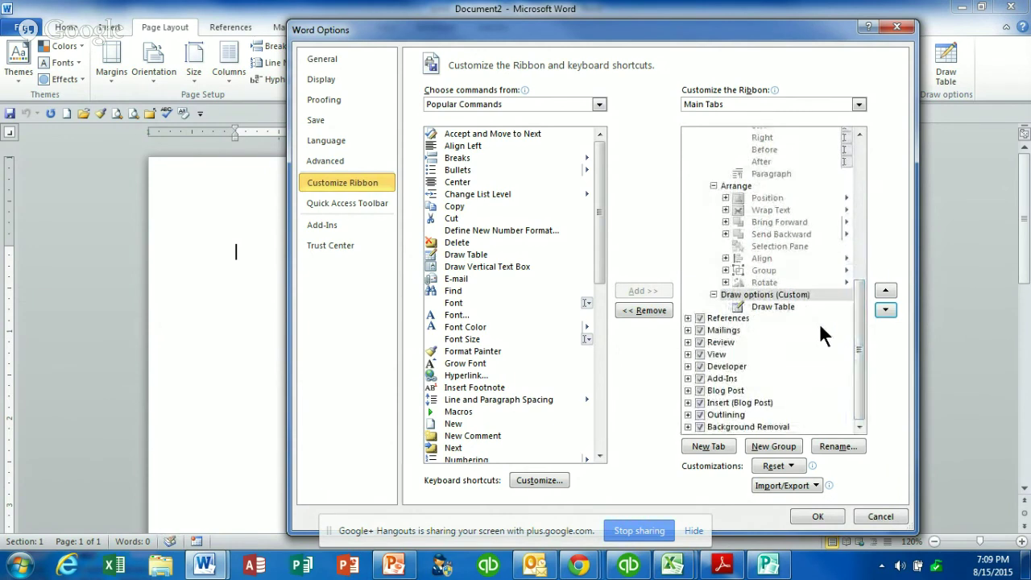
left_click(745, 294)
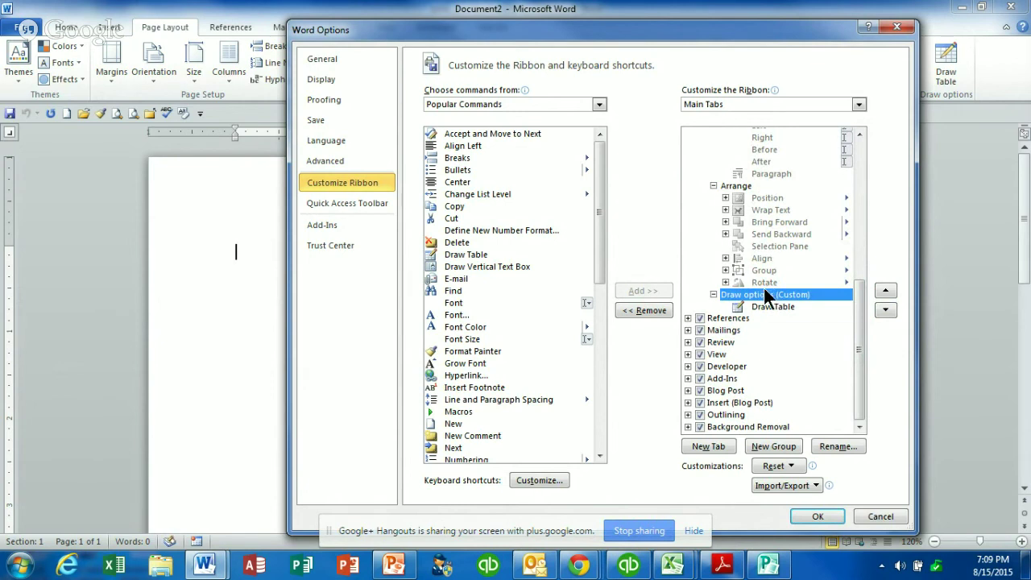
left_click(644, 306)
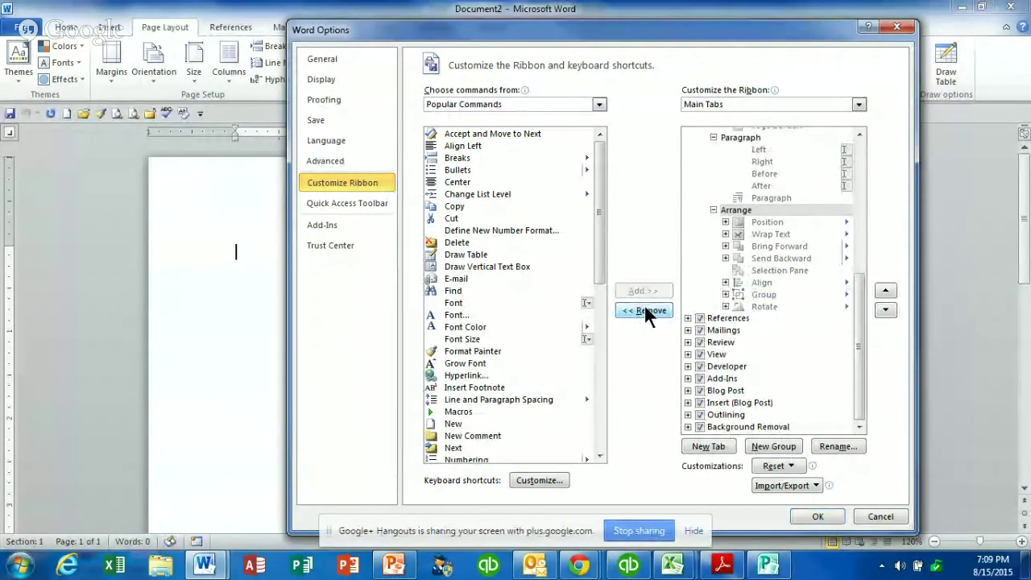
left_click(818, 517)
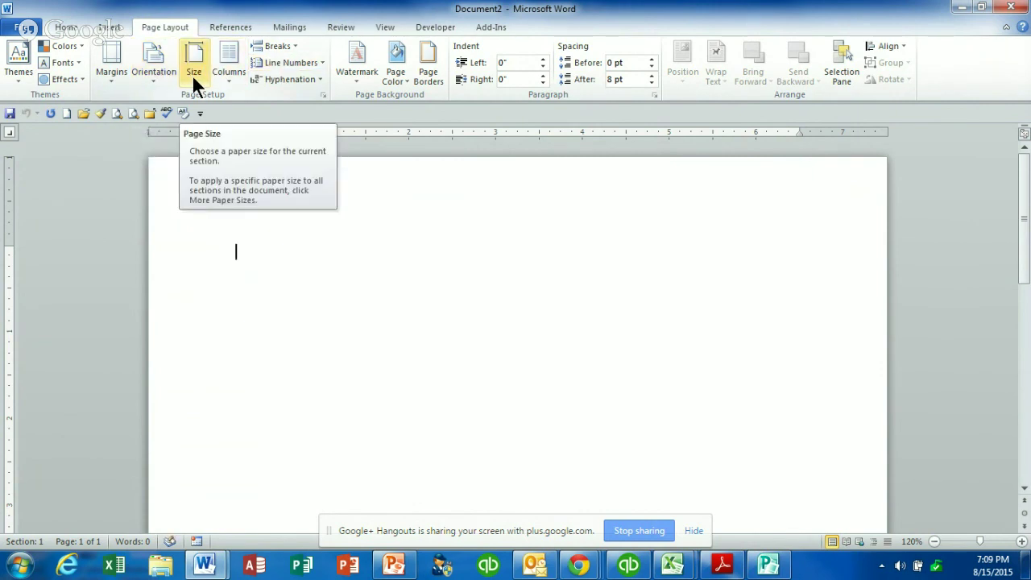
- Open the ribbon customization options again and move the Page Background group above Themes in the Page Layout tab
right_click(225, 25)
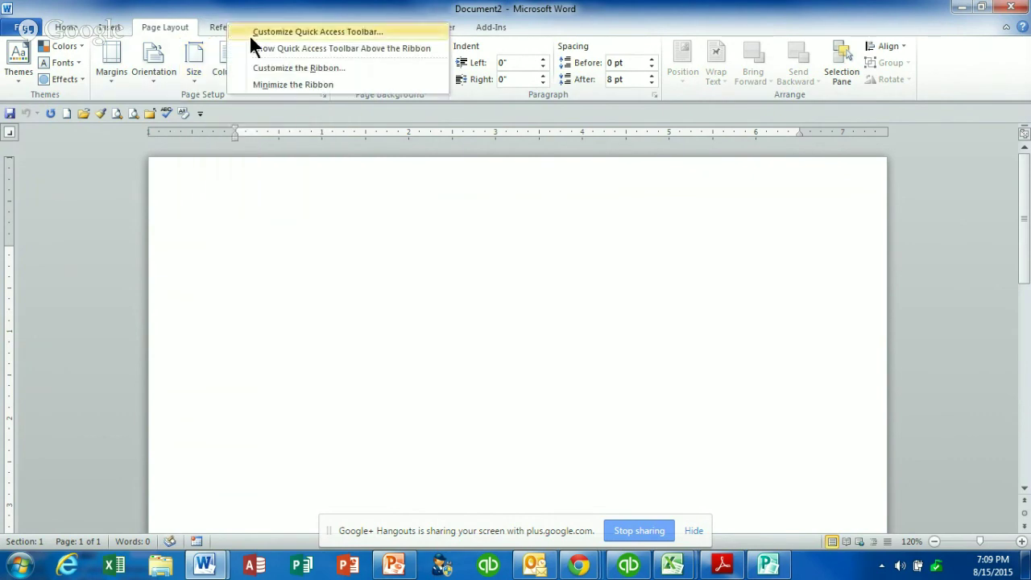
left_click(263, 68)
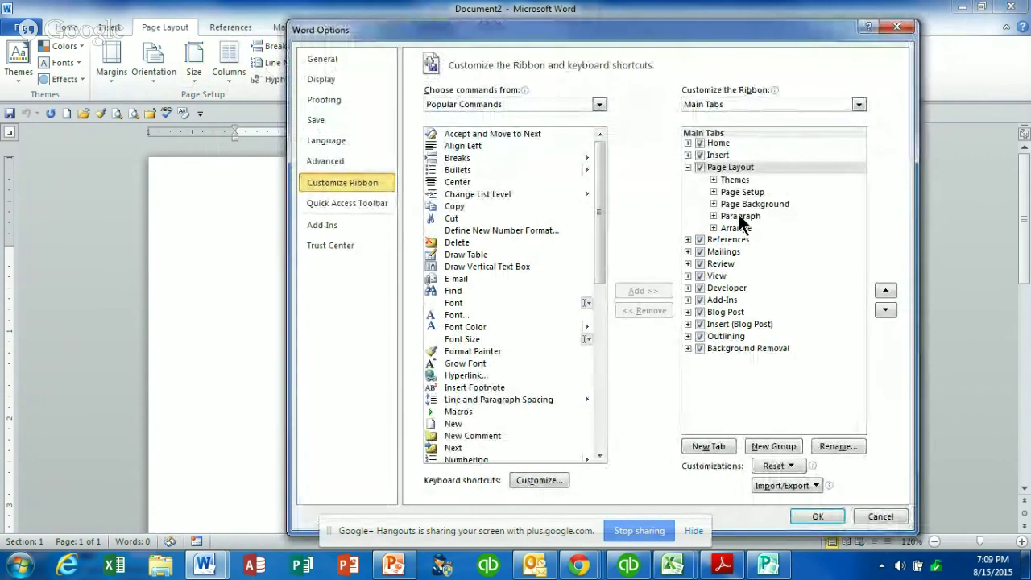
left_click(725, 167)
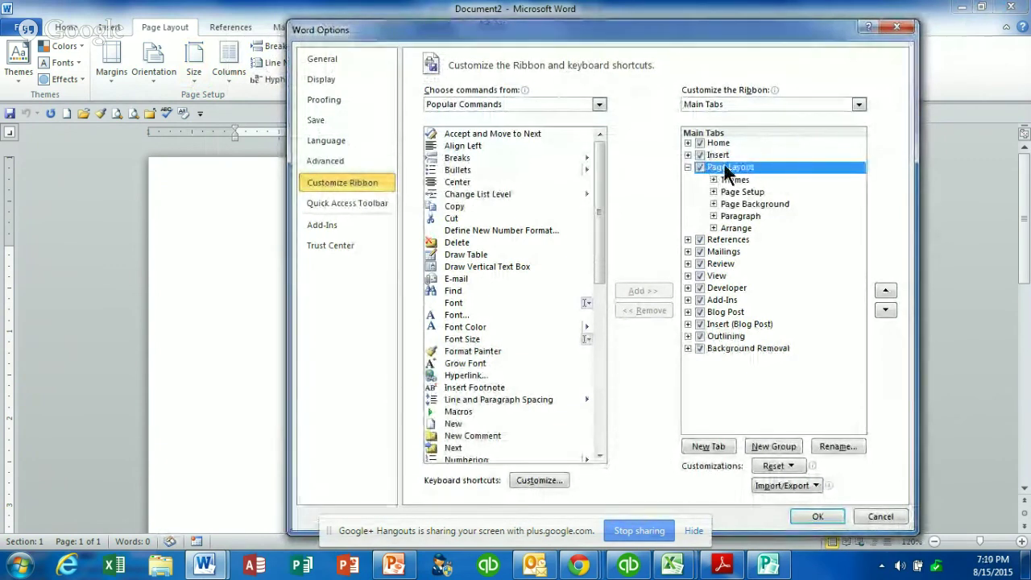
left_click(738, 205)
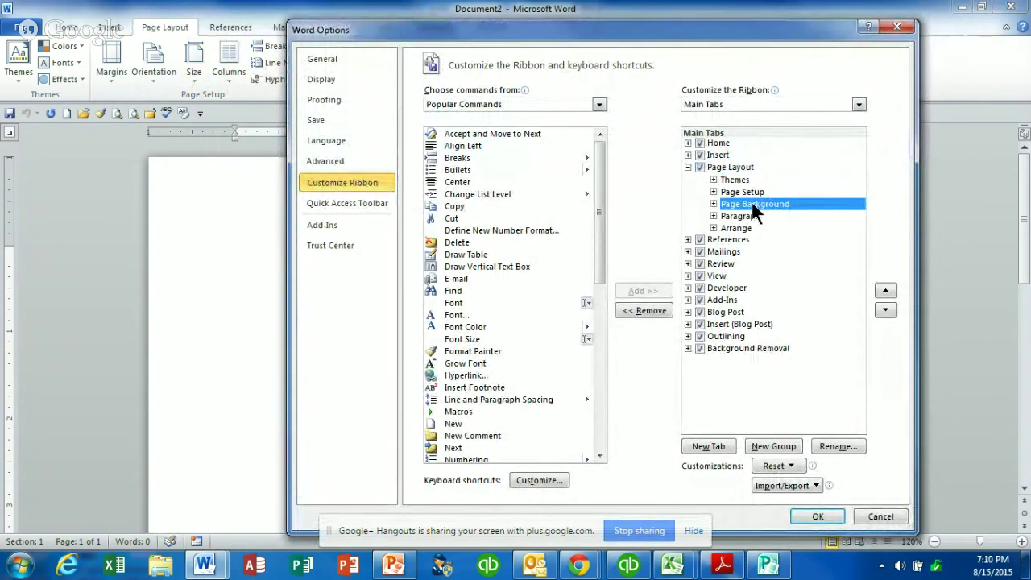
left_click(885, 293)
left_click(885, 294)
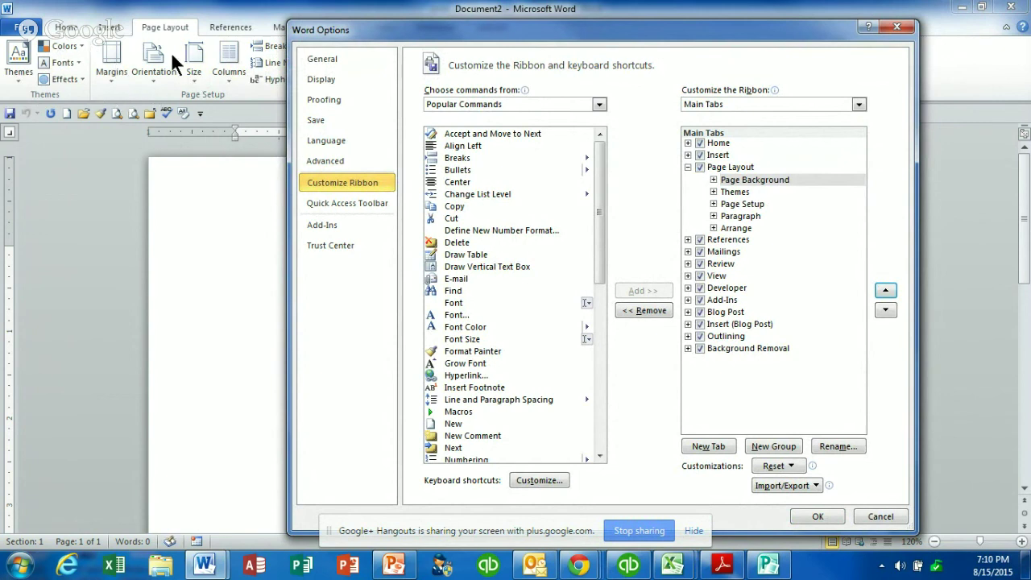
- Expand the Page Background group, select its Page Color command, and discard the ribbon changes
left_click(713, 180)
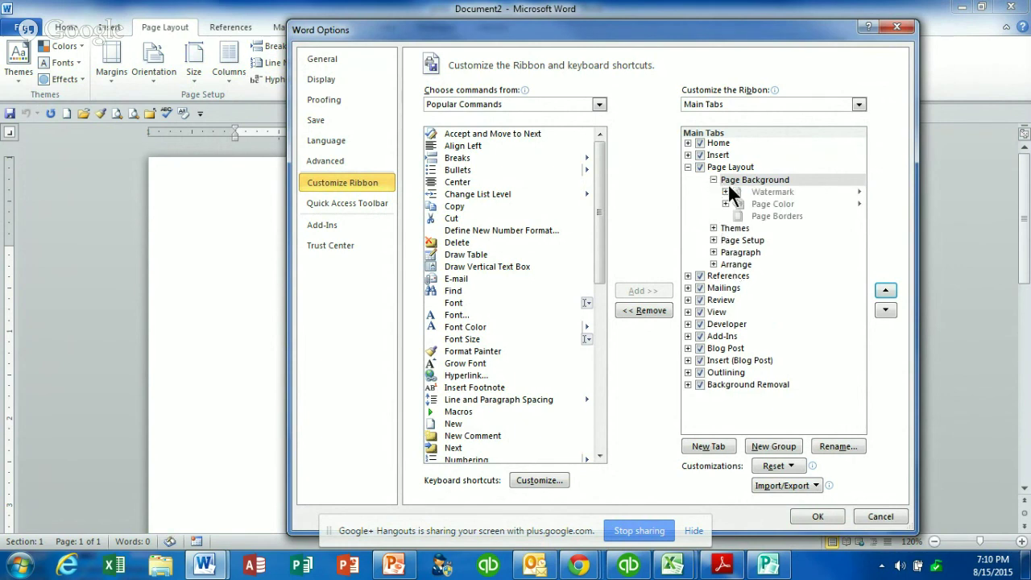
left_click(761, 204)
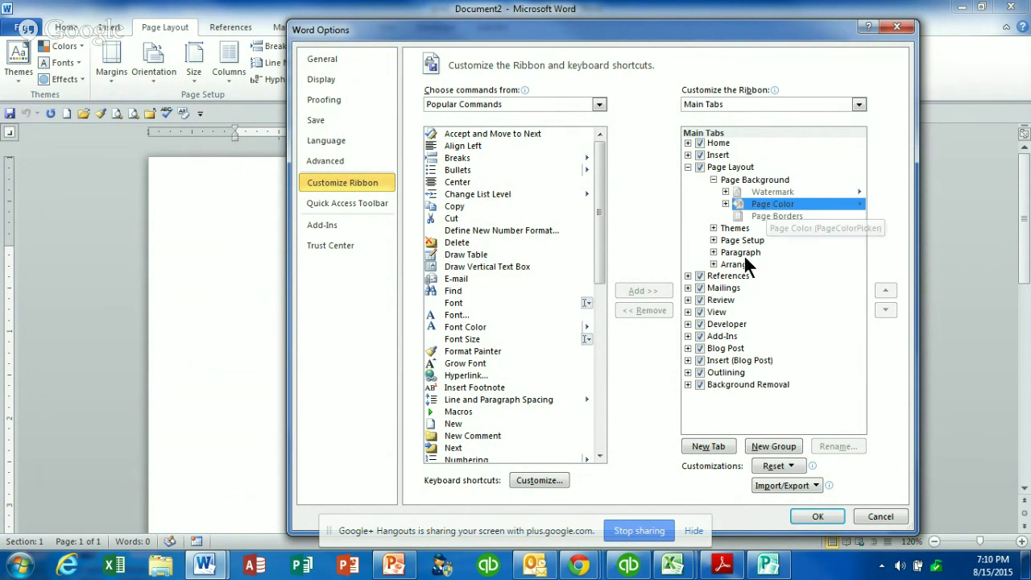
left_click(869, 518)
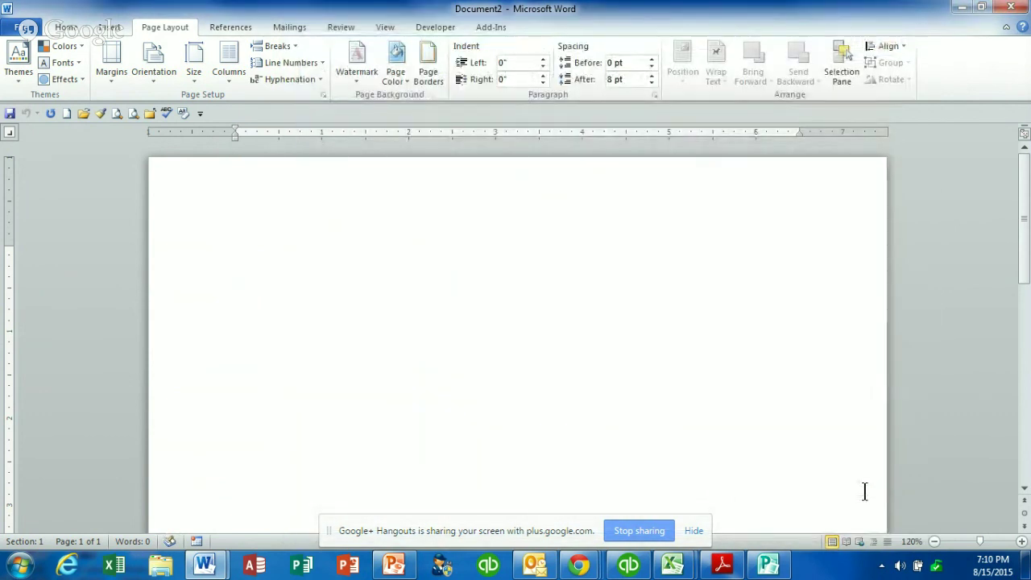